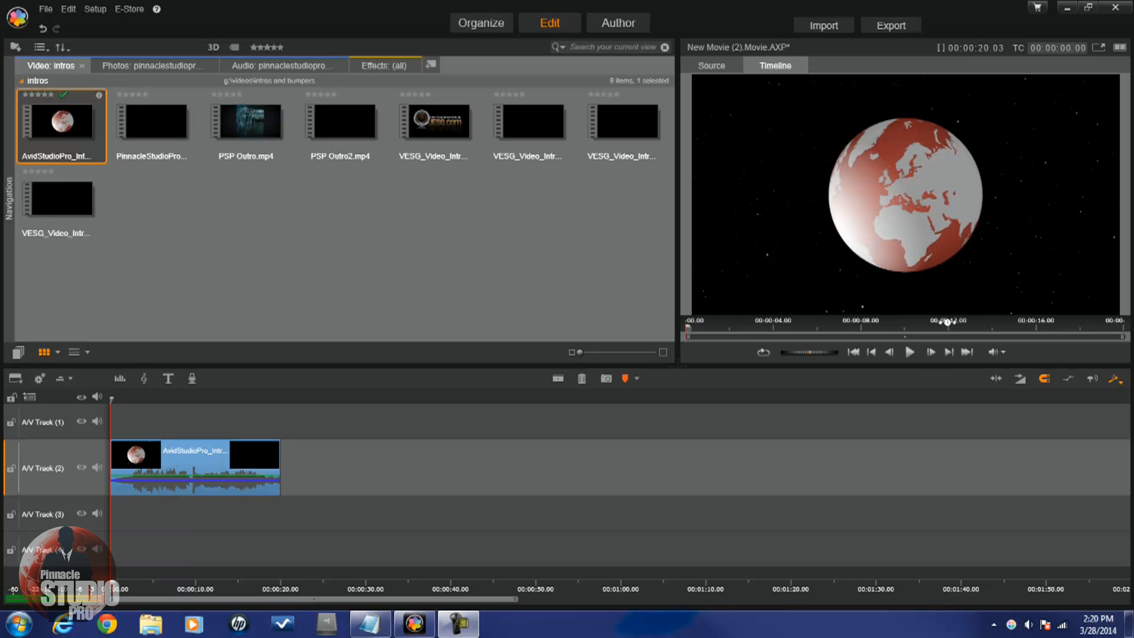
Play back the intro clip on the timeline and return the playhead to the beginning of the movie.
left_click(909, 352)
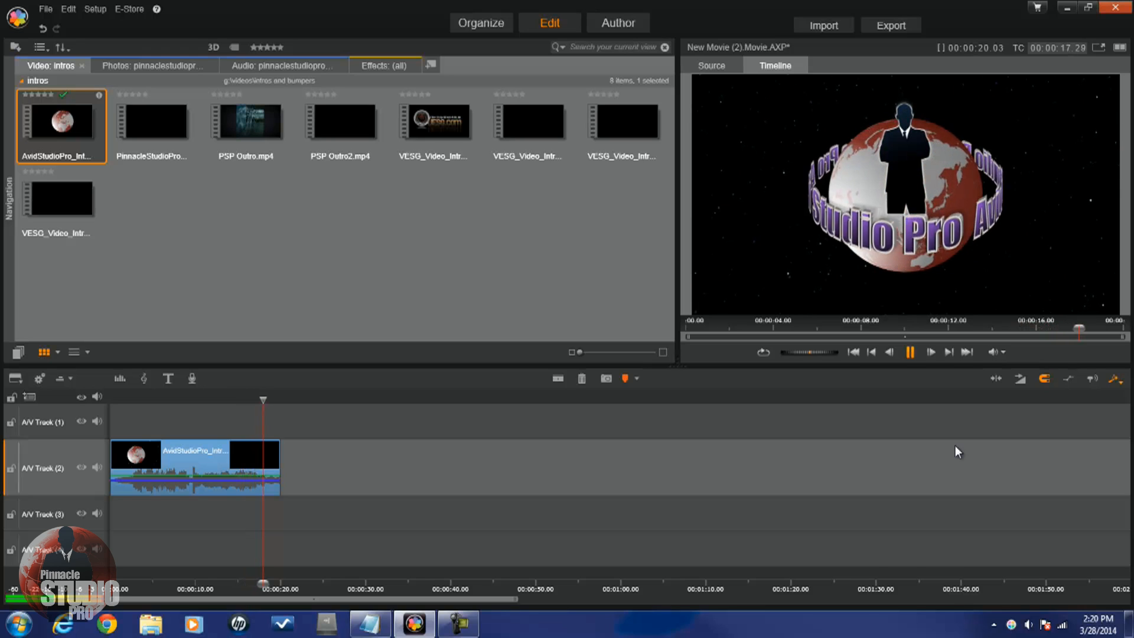
key("space")
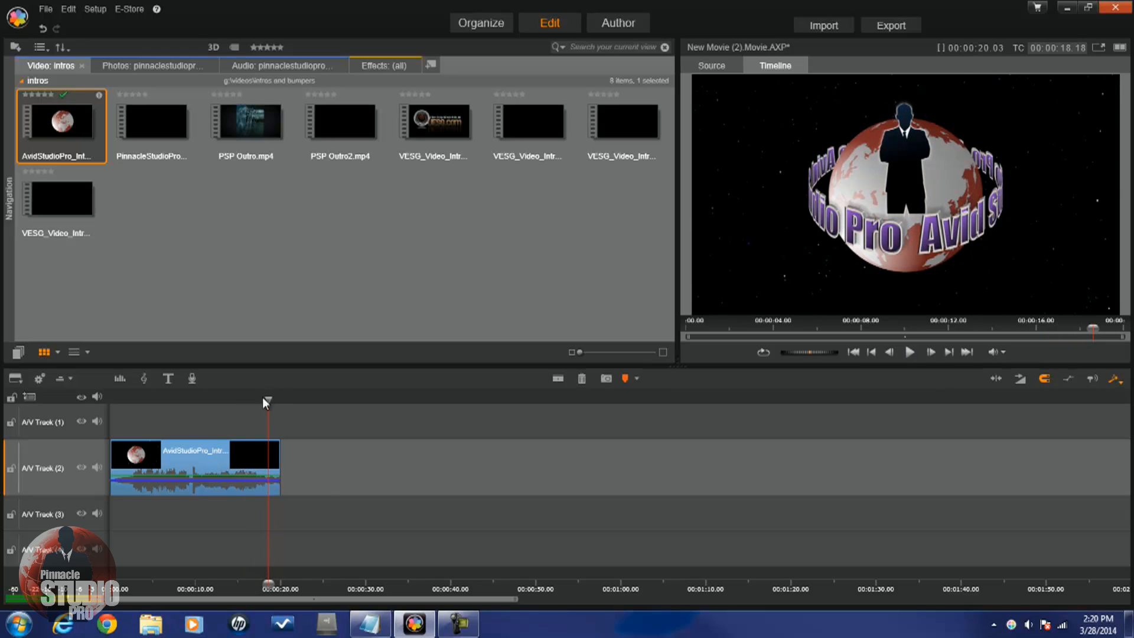
left_click_drag(271, 398, 112, 398)
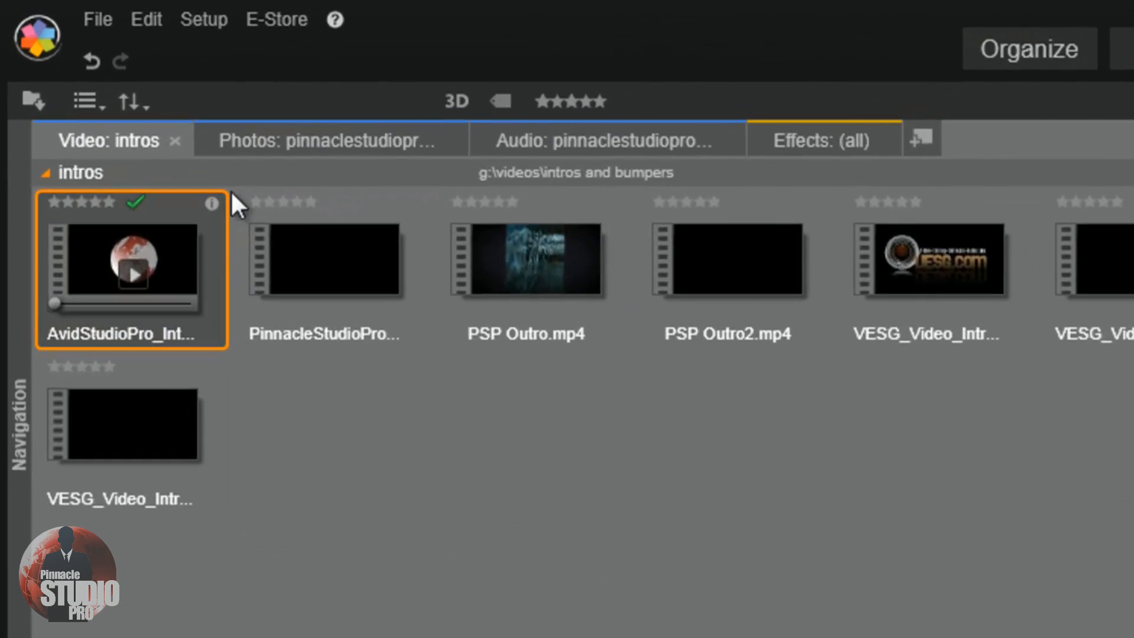
Place PinnacleStudioPro_Watermark.png at the start of A/V Track (1) and extend it to the intro clip's full length.
left_click(283, 136)
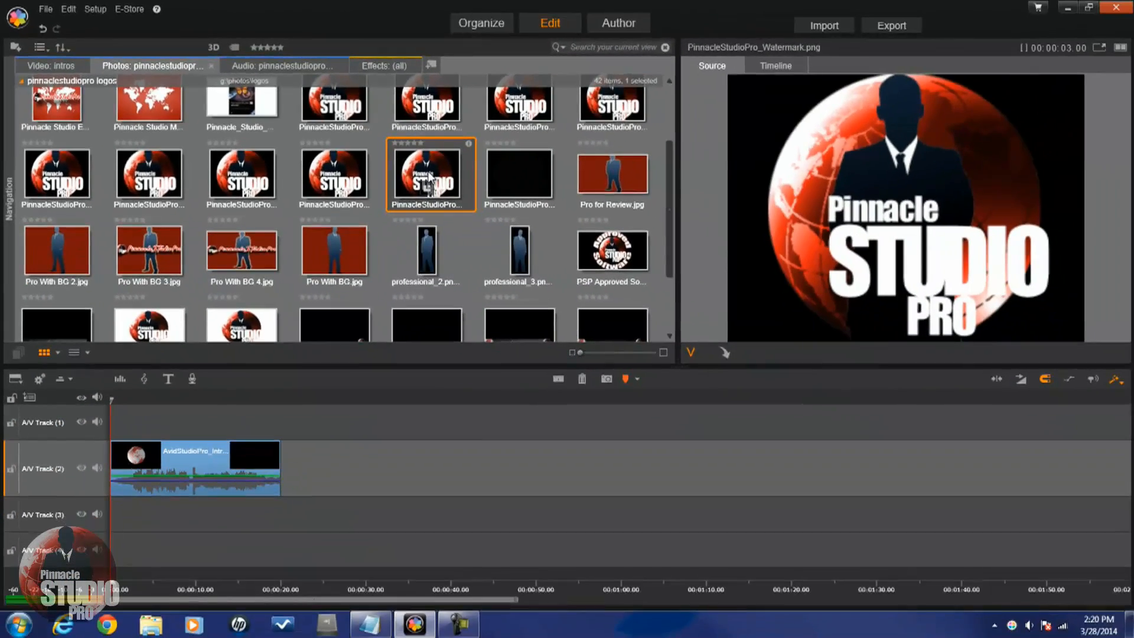
left_click_drag(915, 366, 146, 435)
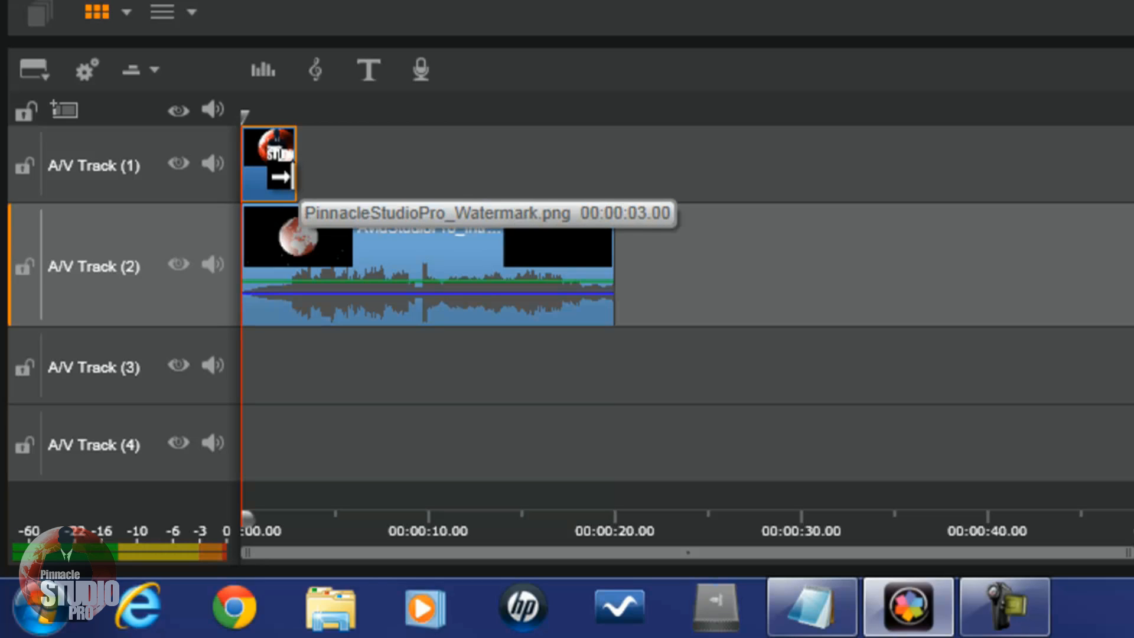
left_click_drag(282, 176, 588, 173)
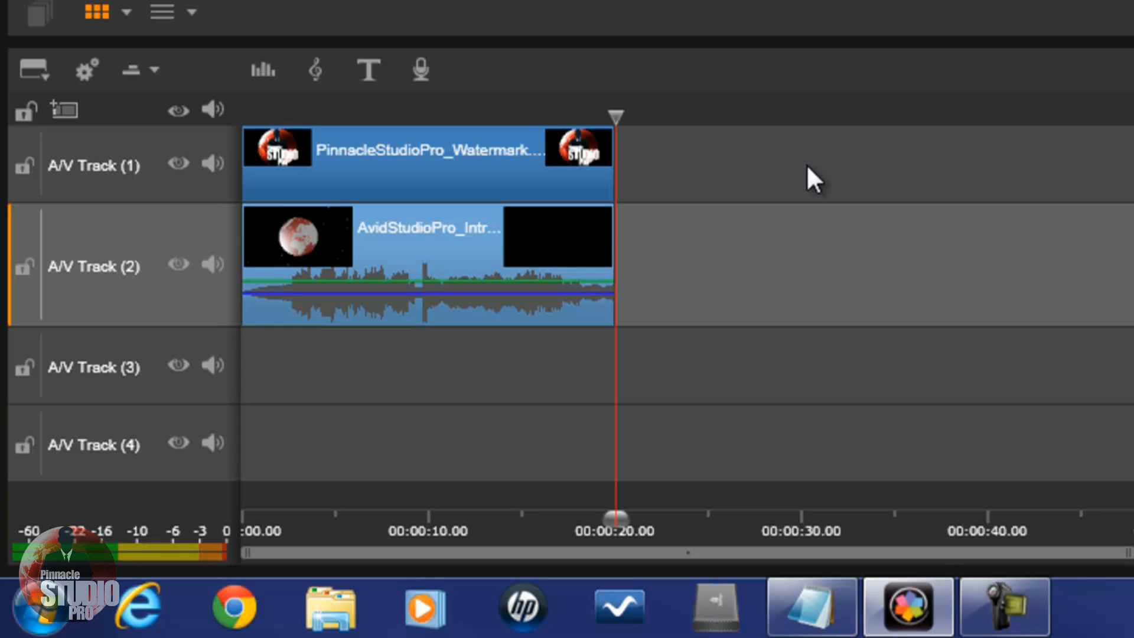
Add the 2D Editor Advanced effect to the watermark clip in the Effects Editor and choose No Preset.
right_click(424, 164)
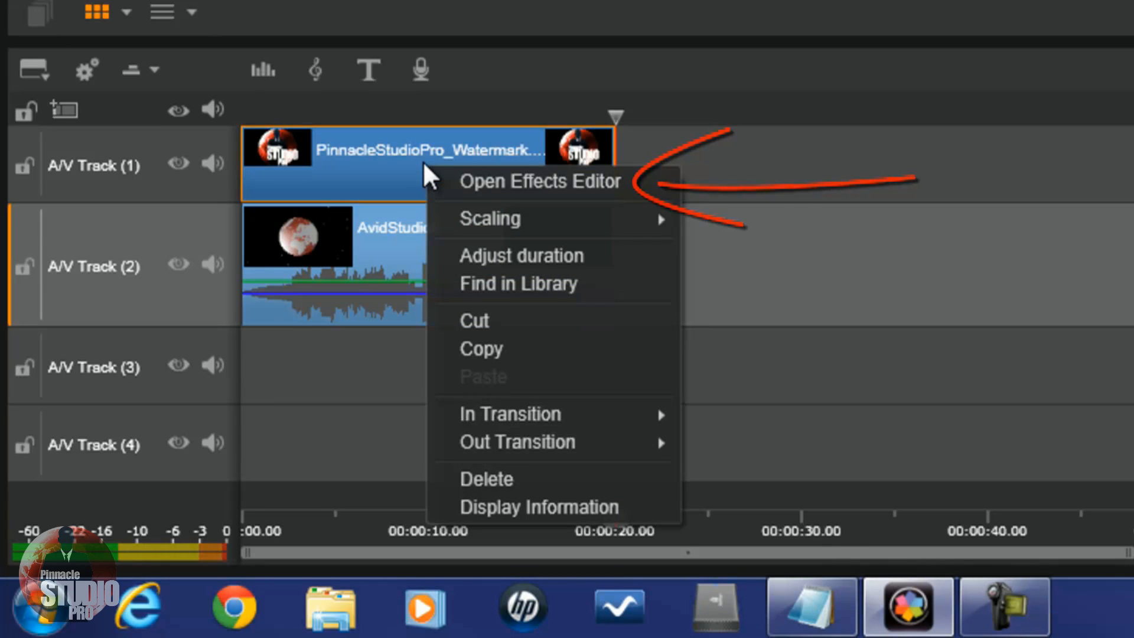
left_click(488, 182)
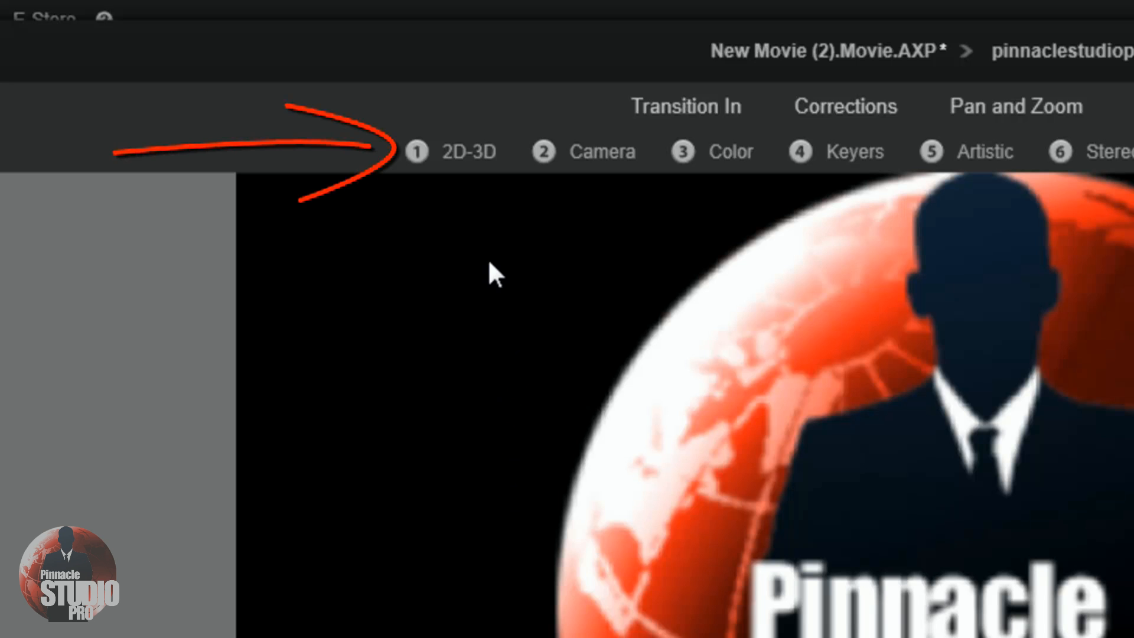
left_click(470, 158)
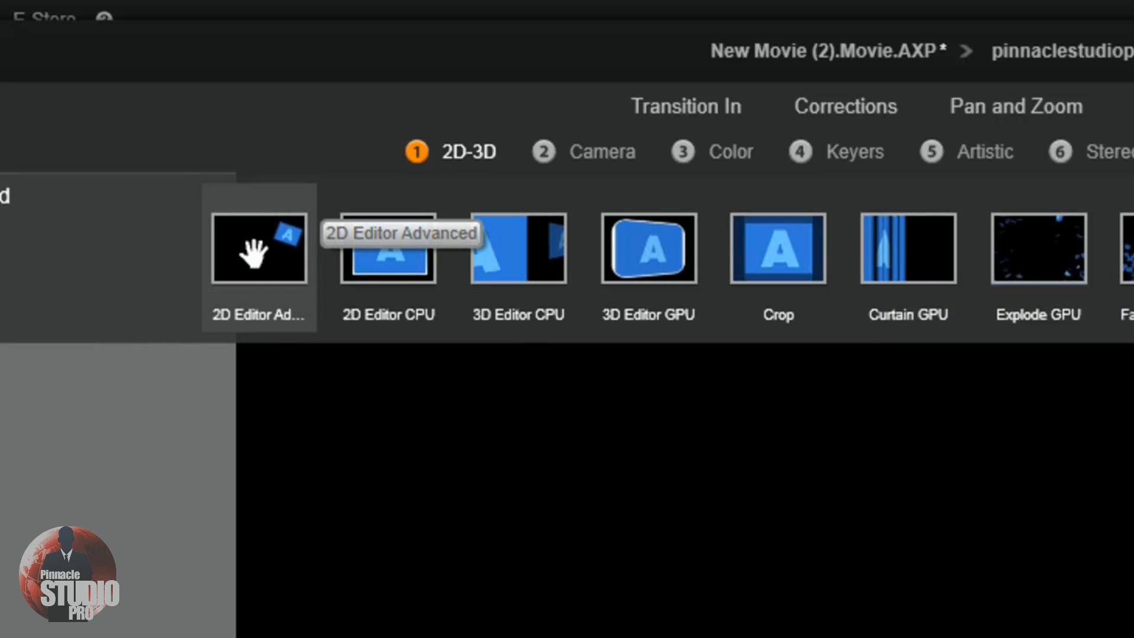
double_click(254, 254)
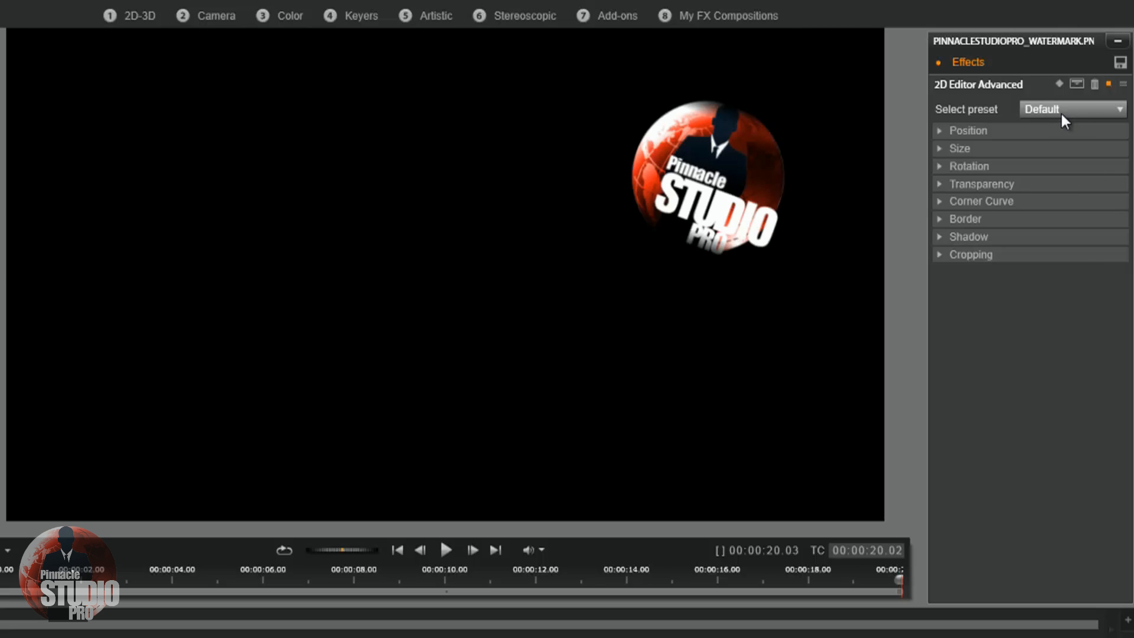
left_click(1120, 110)
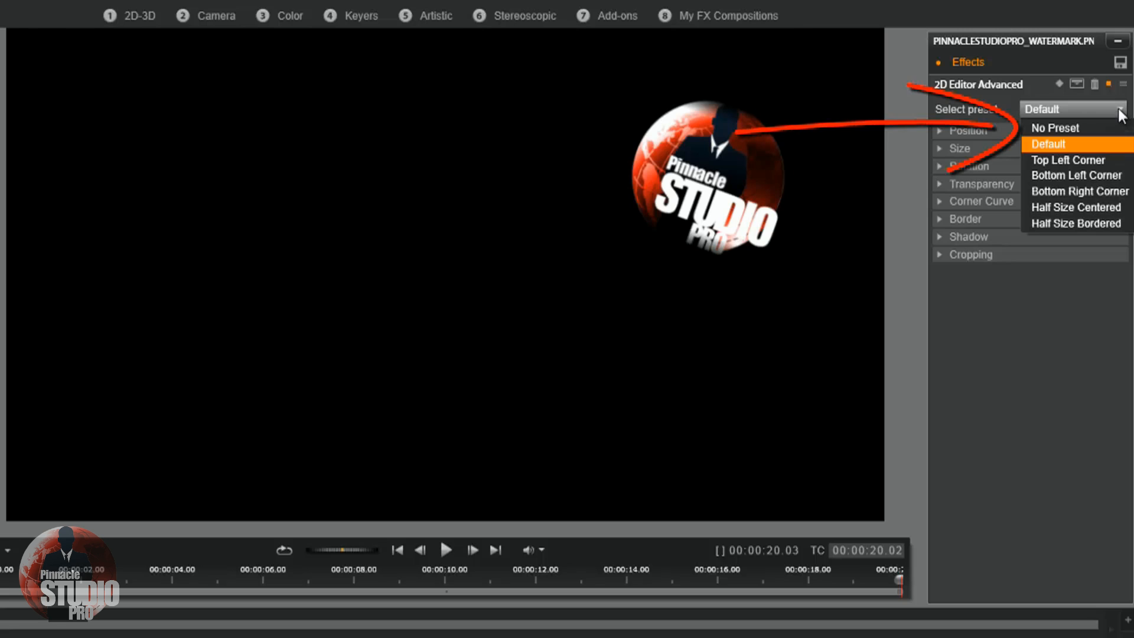
left_click(1097, 130)
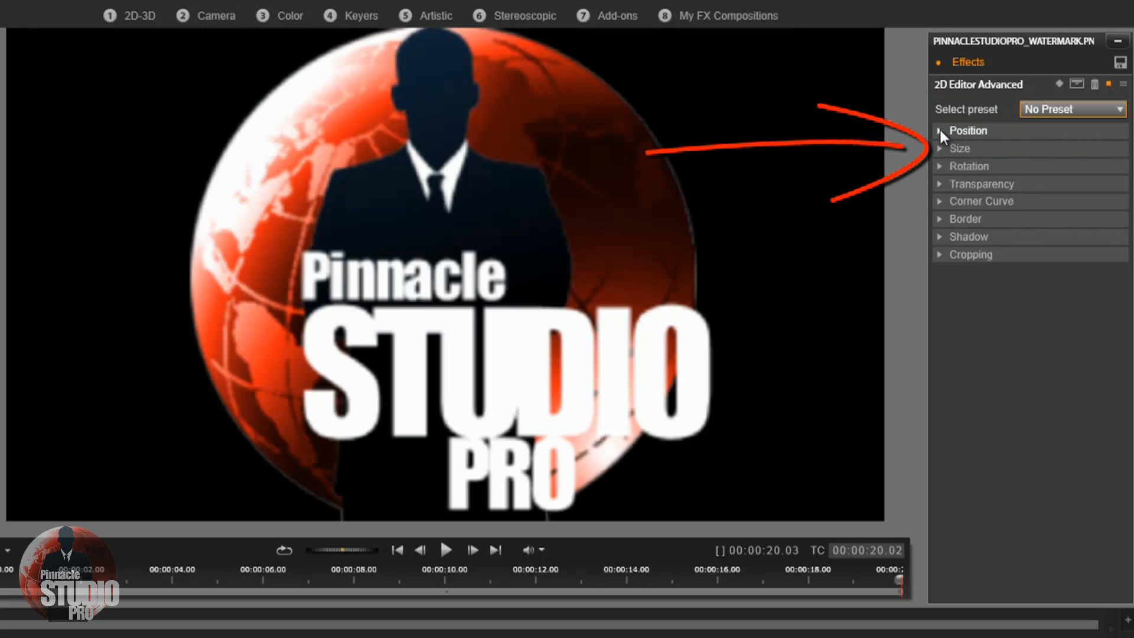
Scale the watermark to a size of 15 horizontally and vertically with the proportions locked.
left_click(940, 150)
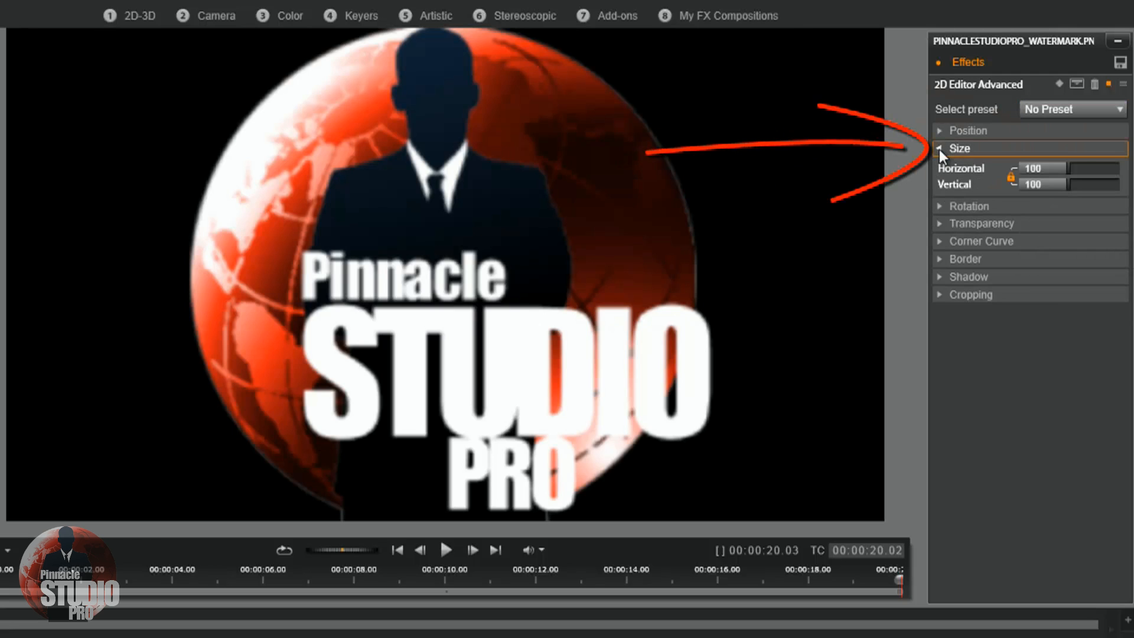
left_click(1030, 165)
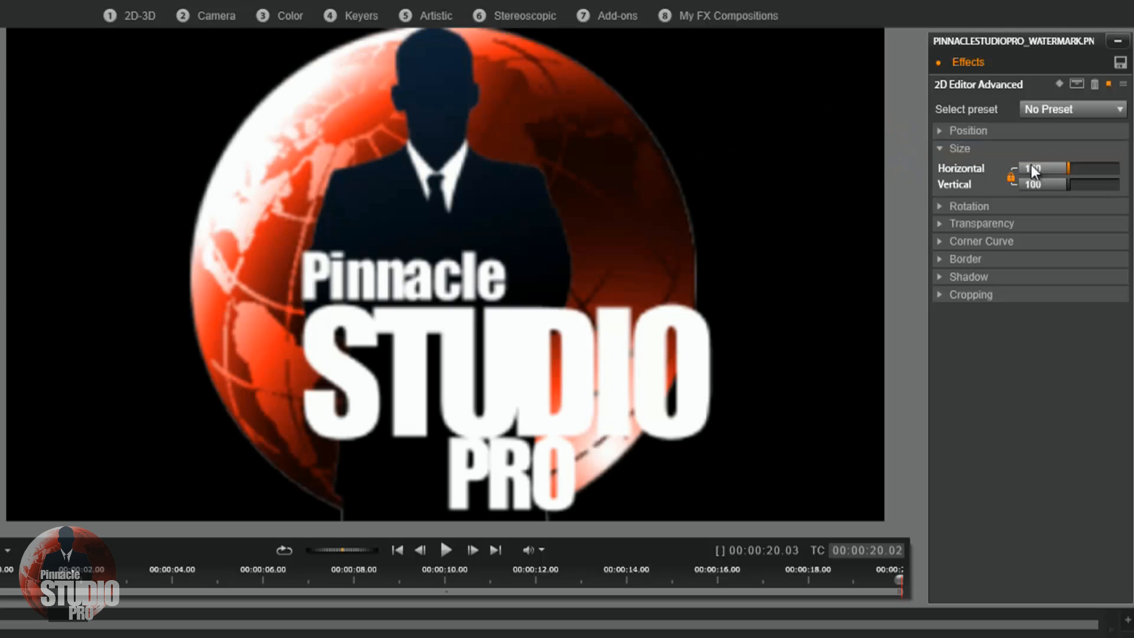
double_click(1030, 166)
type("15")
key("Return")
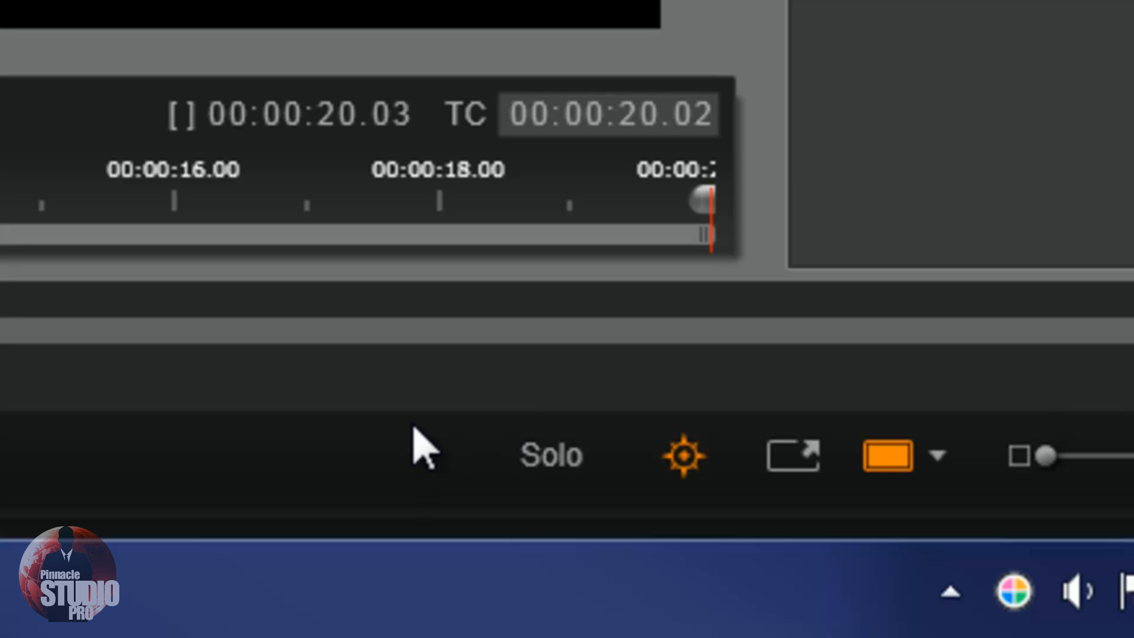
Set the Solo preview to show the media and tracks below, with the playhead at about 00:00:08.24.
left_click(565, 466)
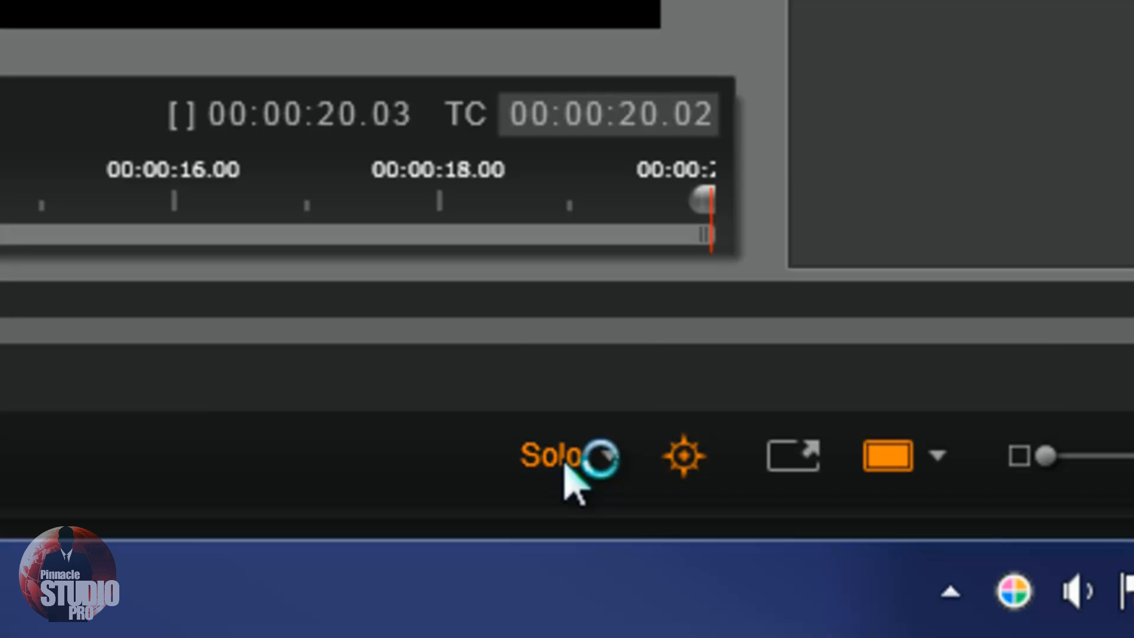
left_click(613, 460)
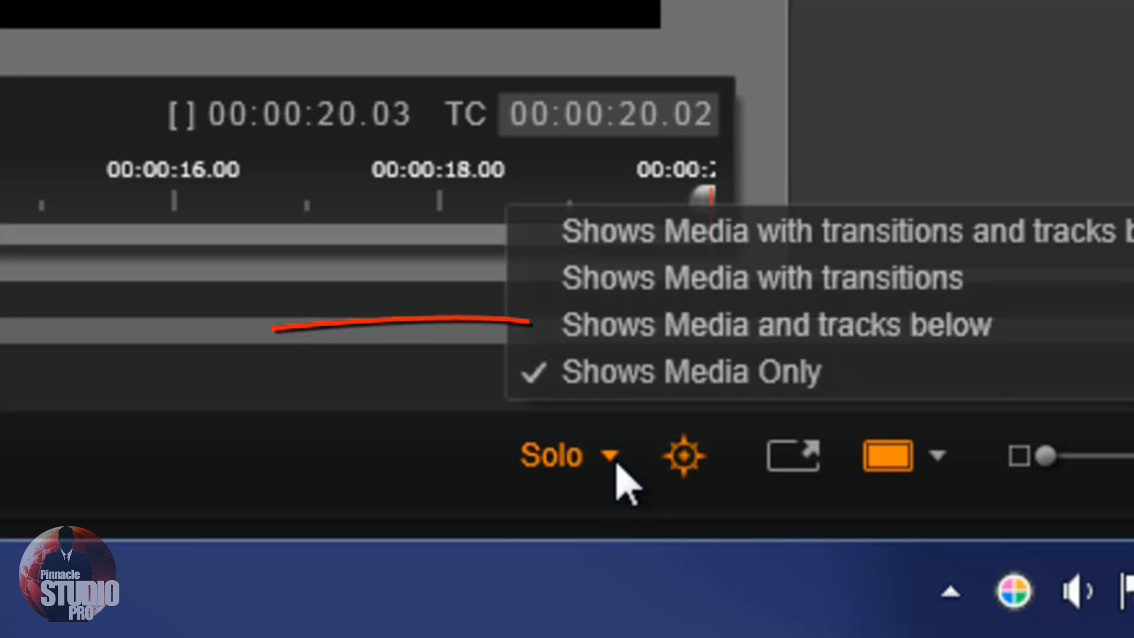
left_click(753, 343)
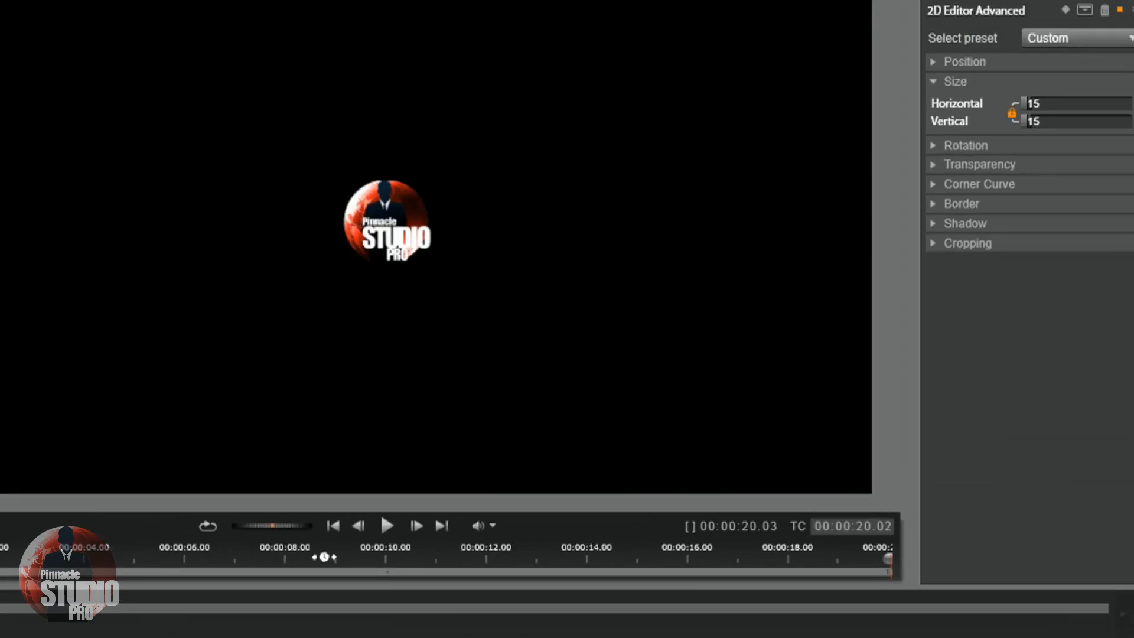
left_click(389, 577)
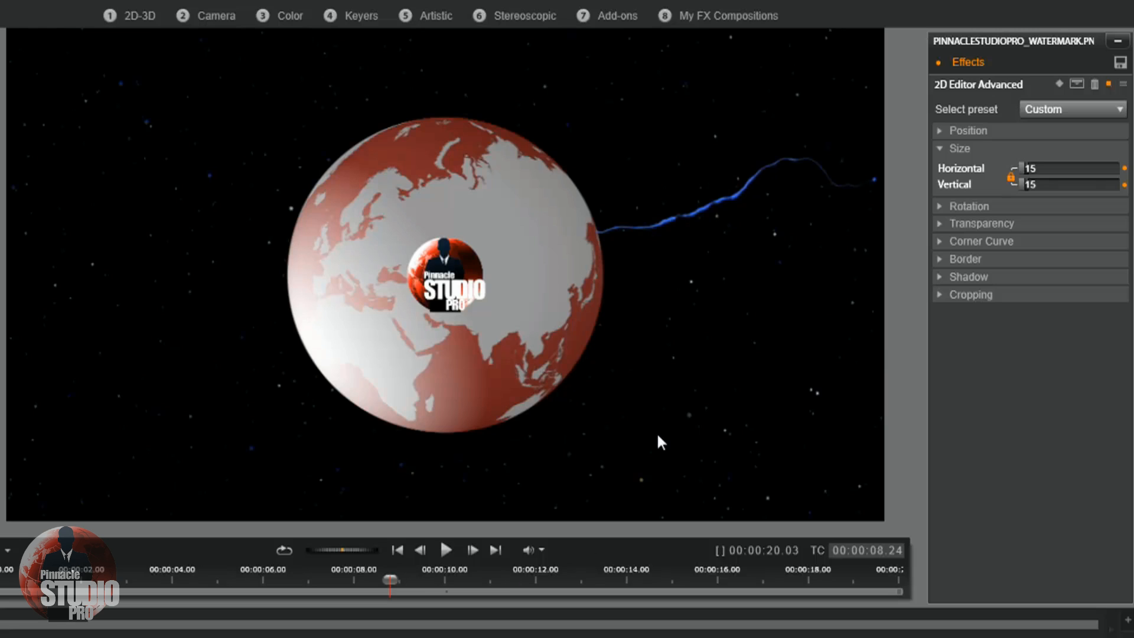
Position the watermark in the lower-left corner of the video at horizontal -44 and vertical -40.
left_click(938, 131)
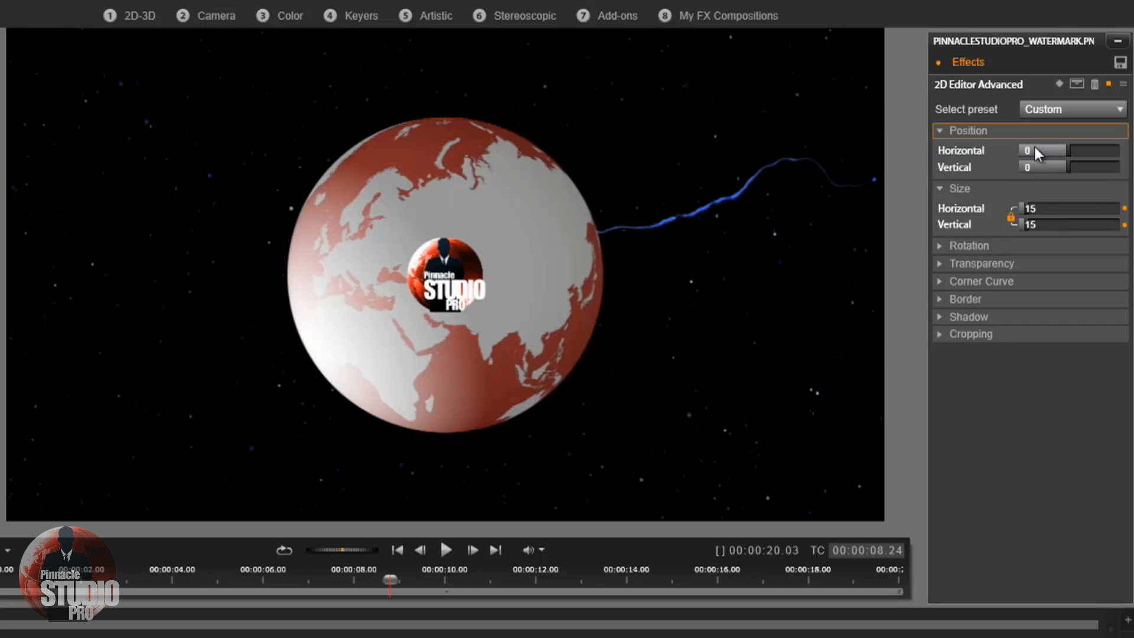
double_click(1035, 148)
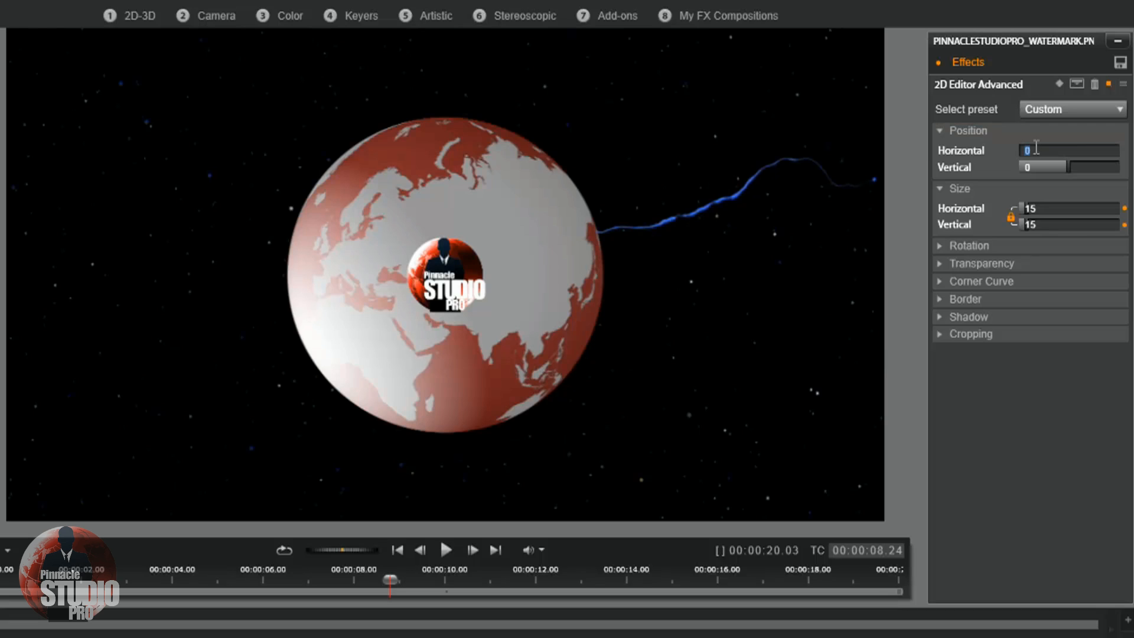
key("BackSpace")
type("-44")
key("Return")
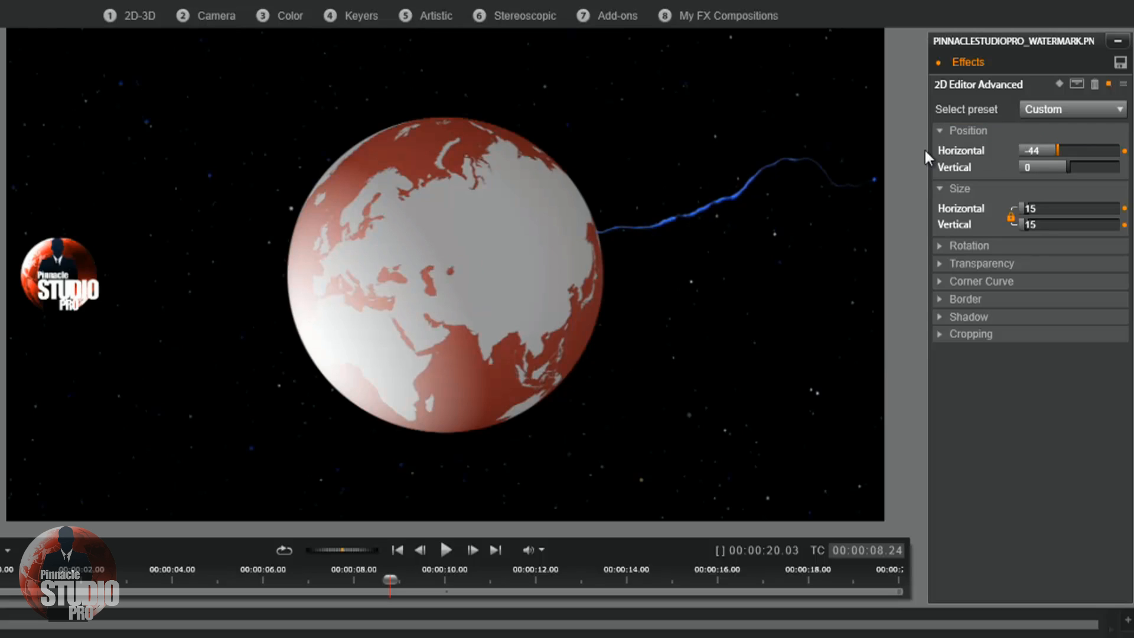
left_click(1030, 165)
double_click(1031, 166)
type("-40")
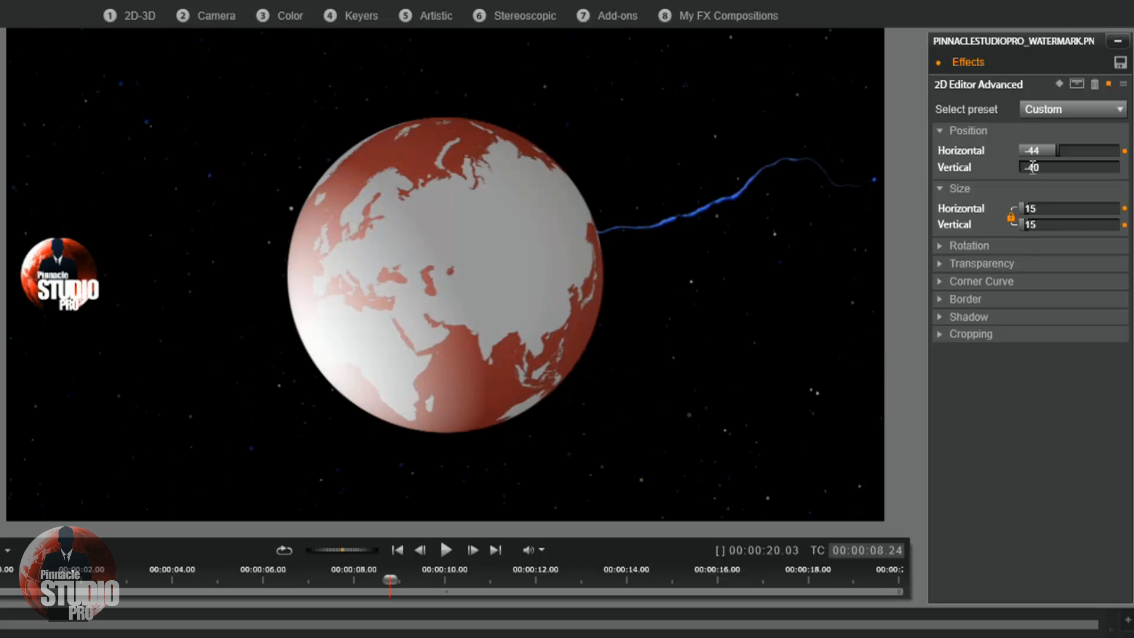
key("Return")
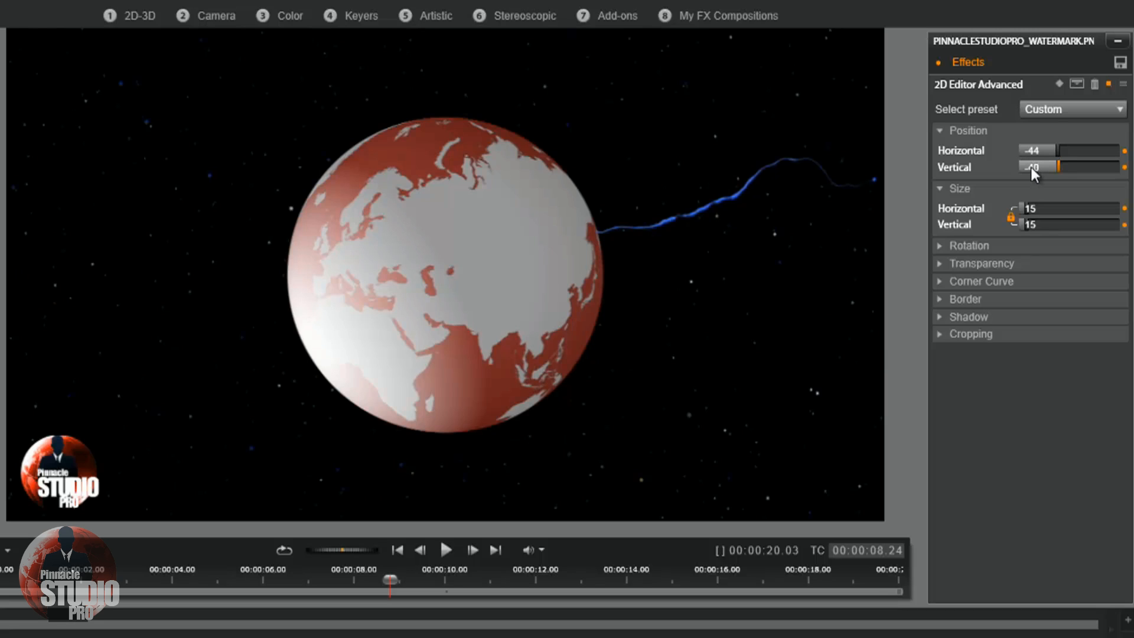
Set the watermark's transparency to 50.
left_click(938, 264)
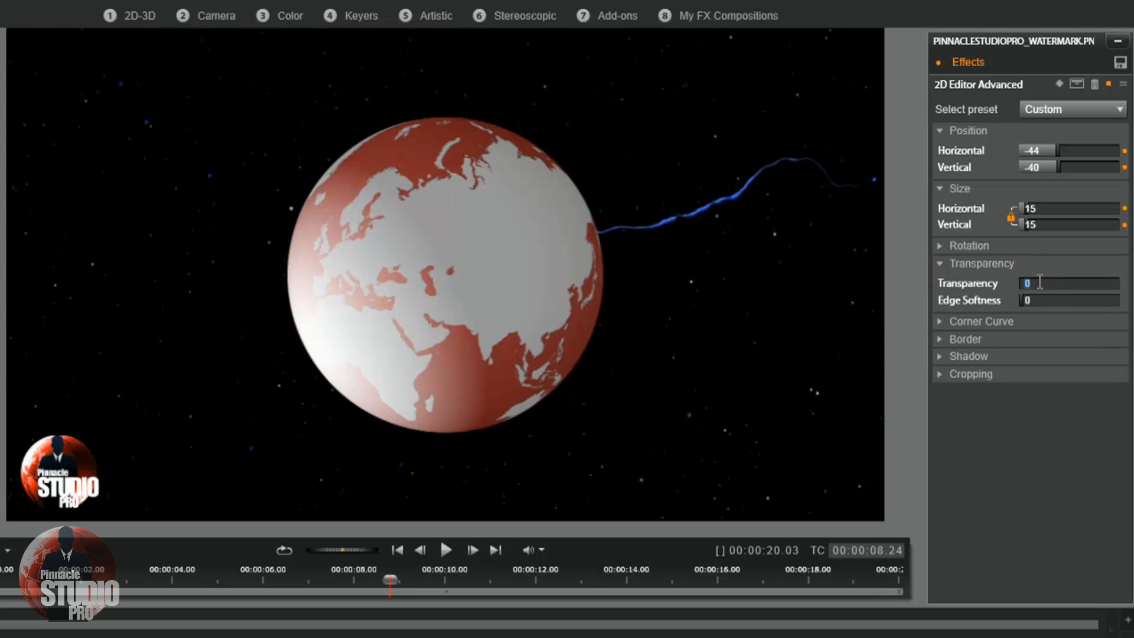
type("50")
key("Return")
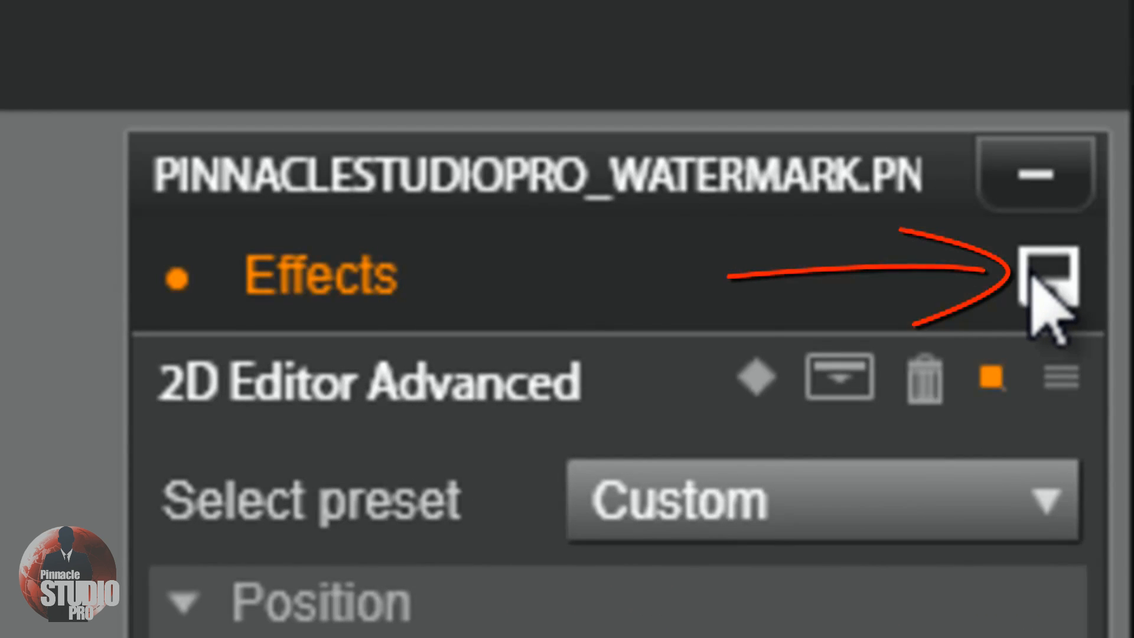
Save the effect settings as an FX composition named "Watermark 2" and apply the changes to the clip.
left_click(1049, 275)
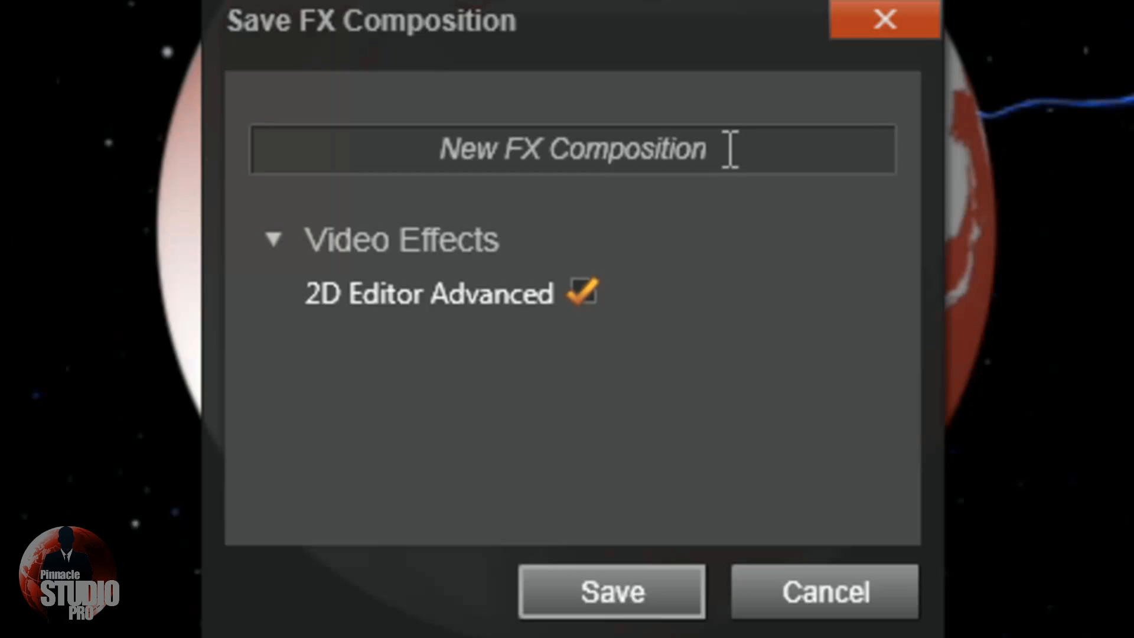
left_click(730, 150)
type("Fool")
key("BackSpace")
key("BackSpace")
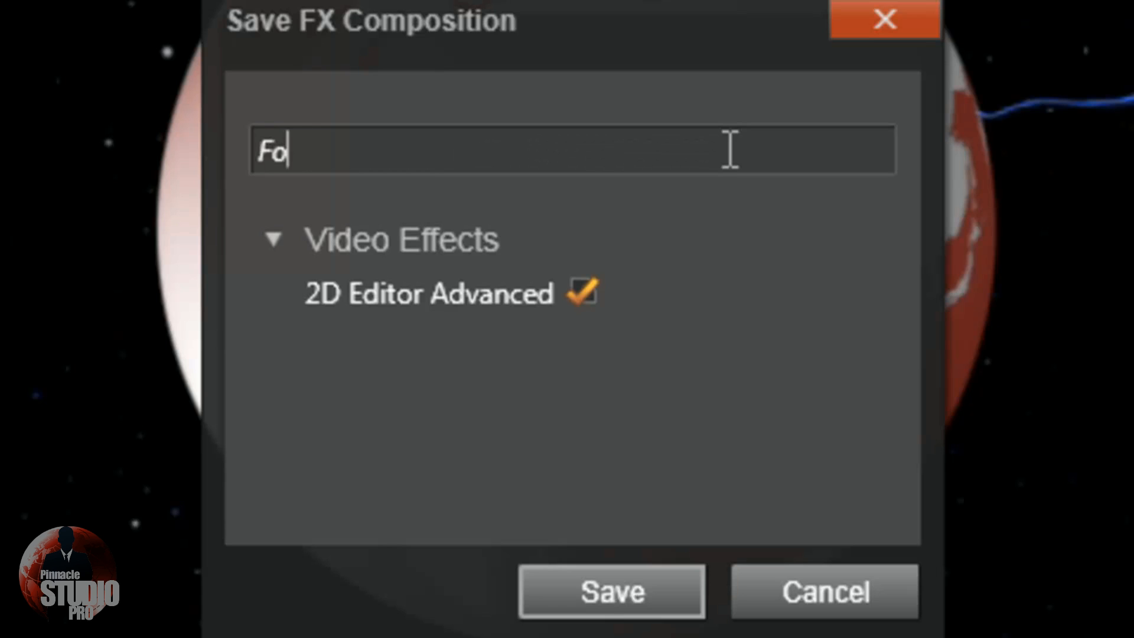
key("BackSpace")
key("BackSpace")
type("Wate")
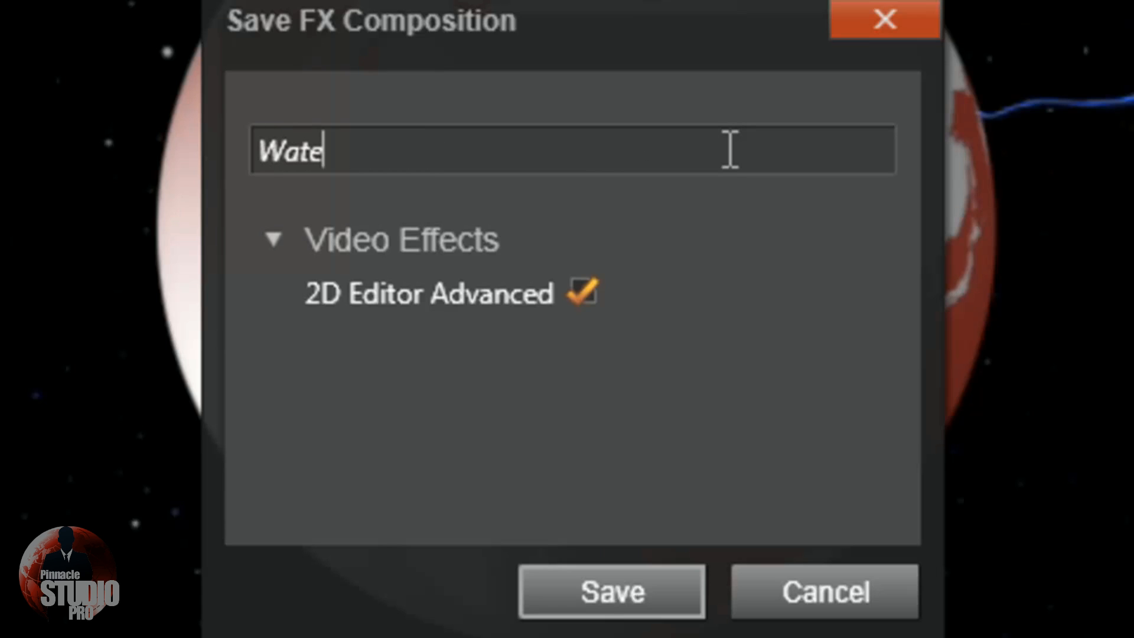
type("rmark 2")
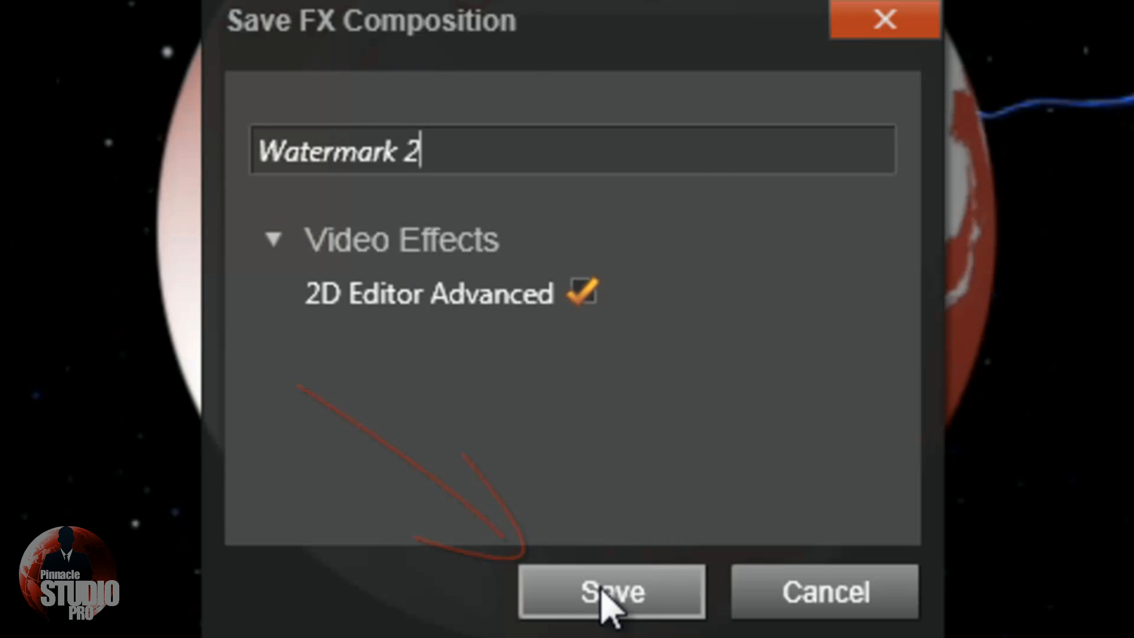
left_click(606, 608)
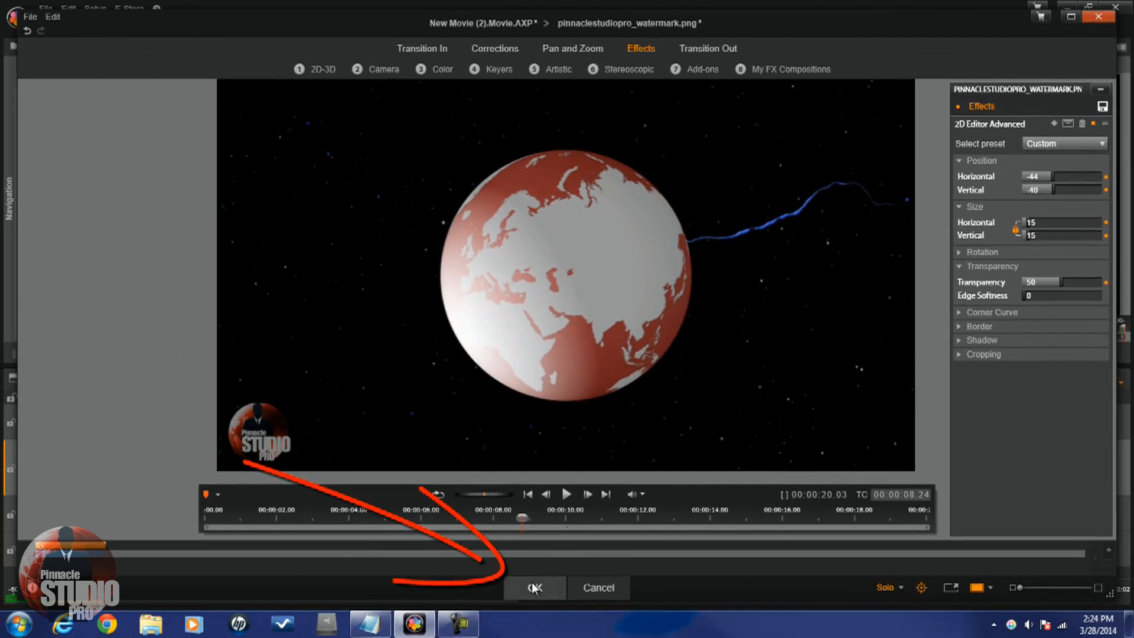
left_click(534, 587)
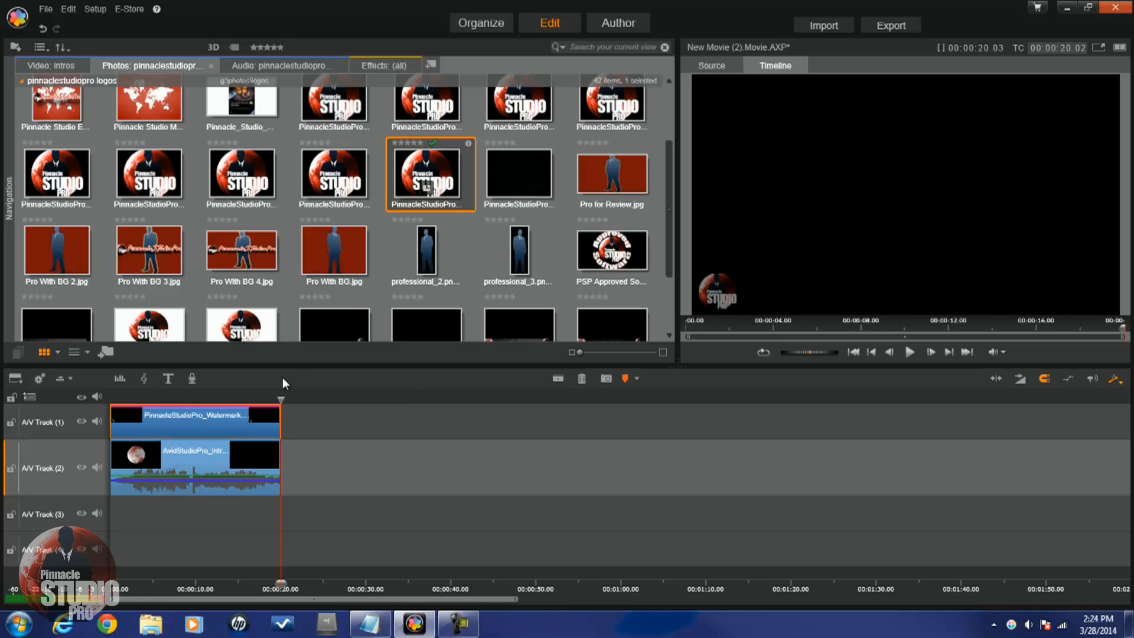
Delete all effects from the watermark clip on A/V Track (1).
left_click(243, 407)
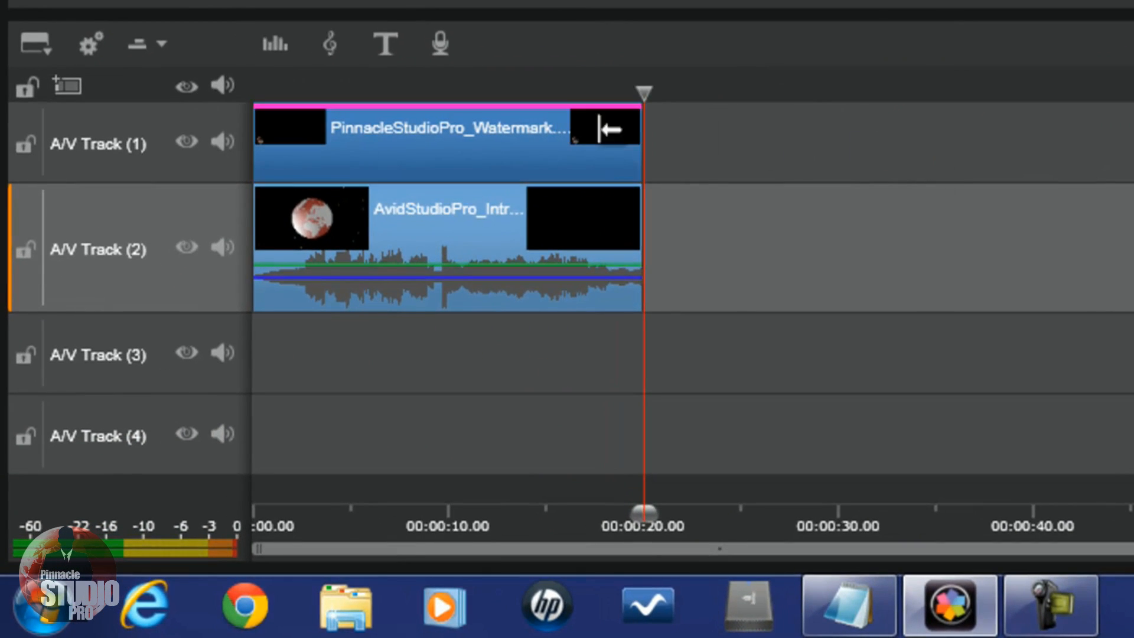
left_click(544, 109)
mouse_move(587, 134)
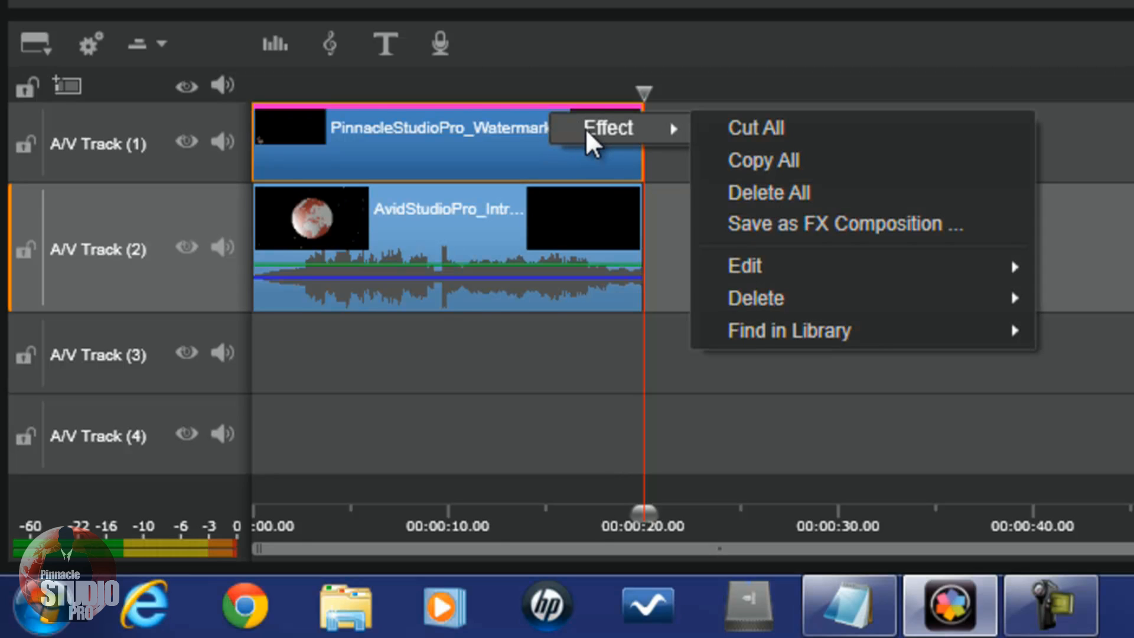
left_click(750, 190)
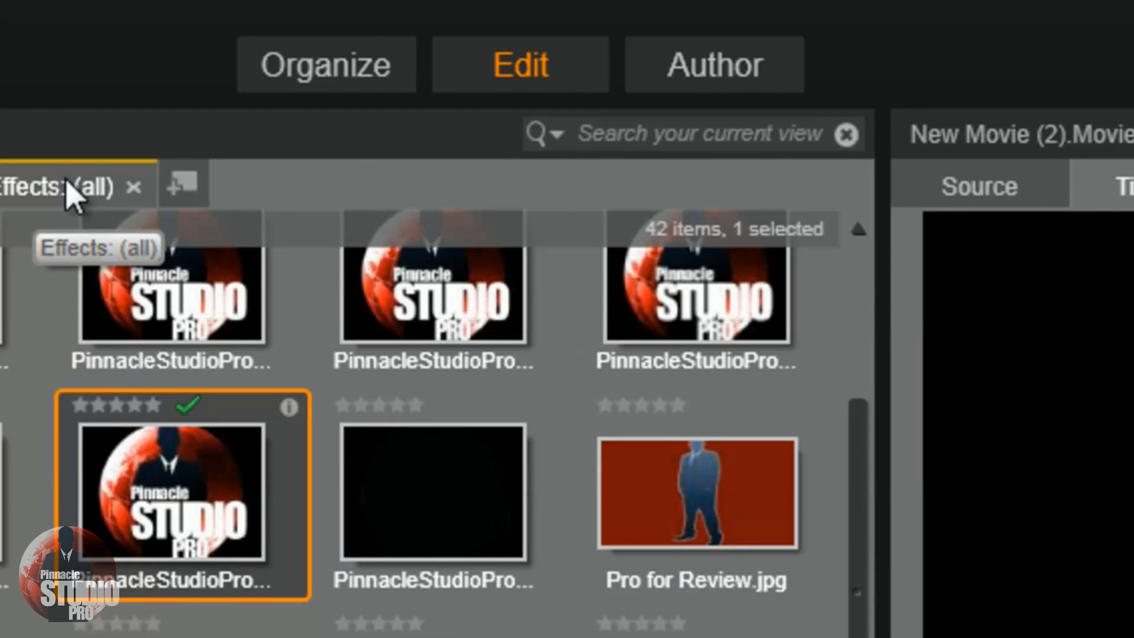
Switch to the Organize view, collapse the Media, Projects and Collections sections, and display the "my fx compositions" category under Effects.
left_click(319, 68)
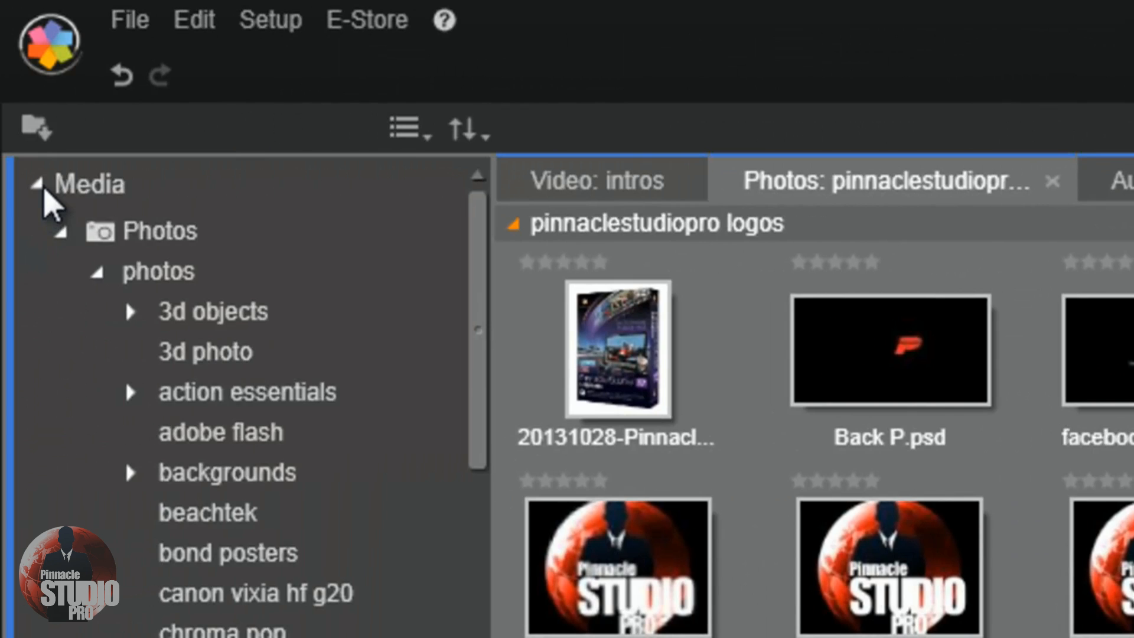
left_click(37, 184)
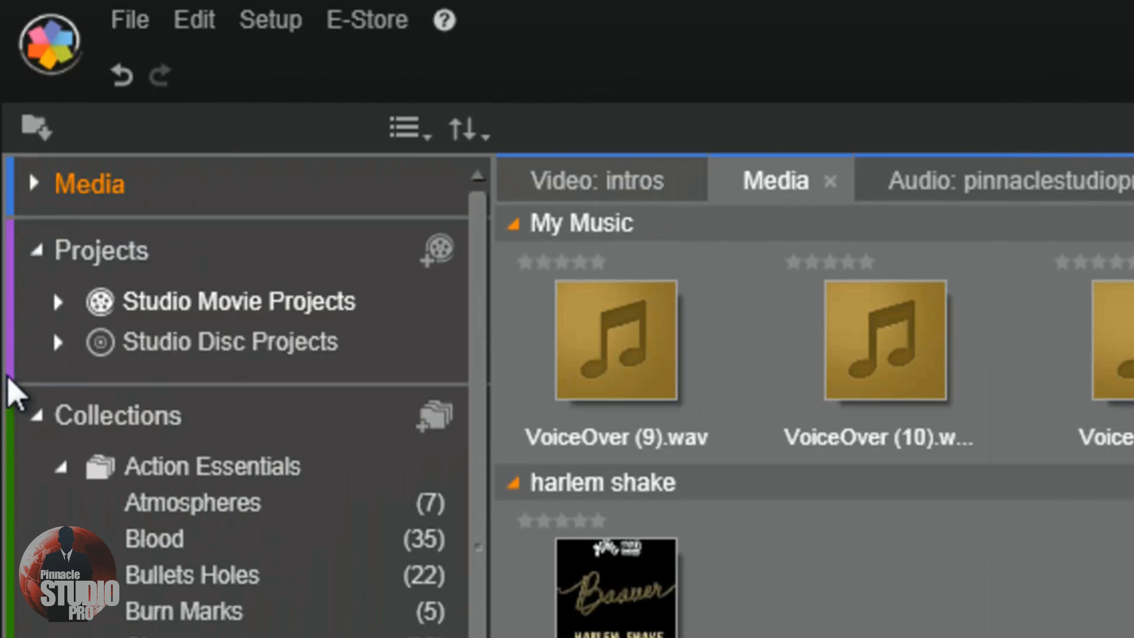
left_click(36, 415)
left_click(35, 251)
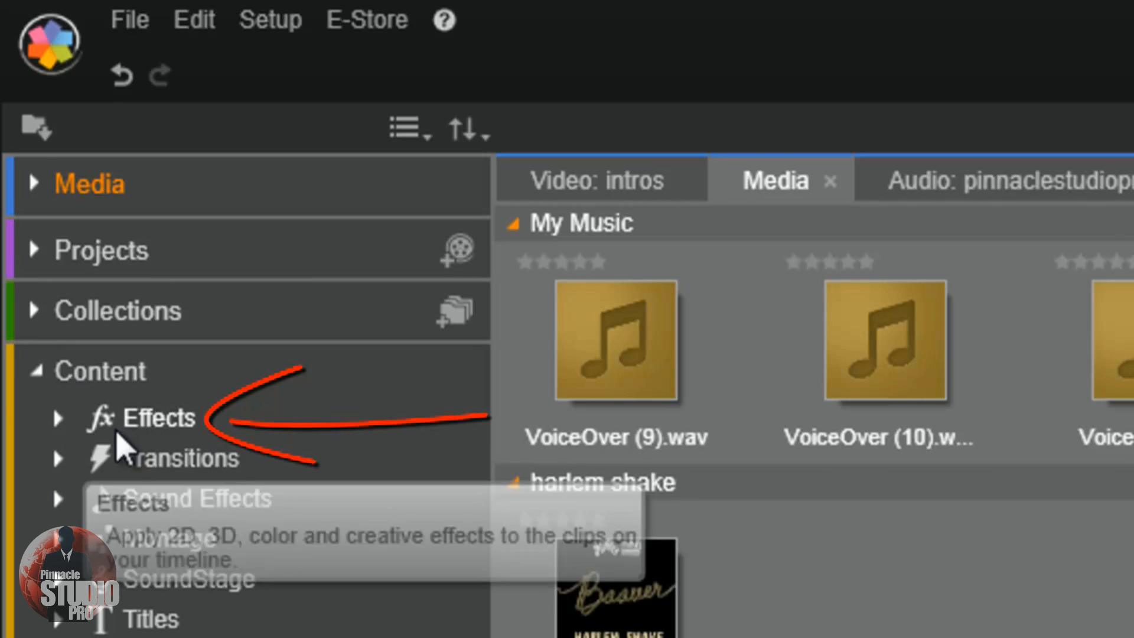
left_click(58, 421)
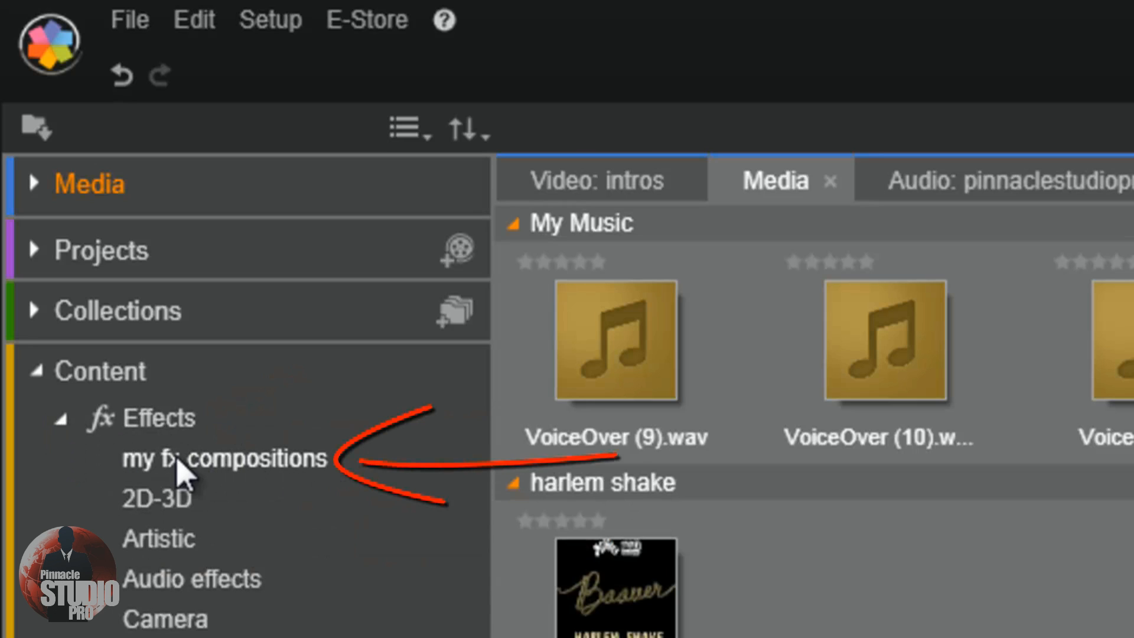
left_click(236, 468)
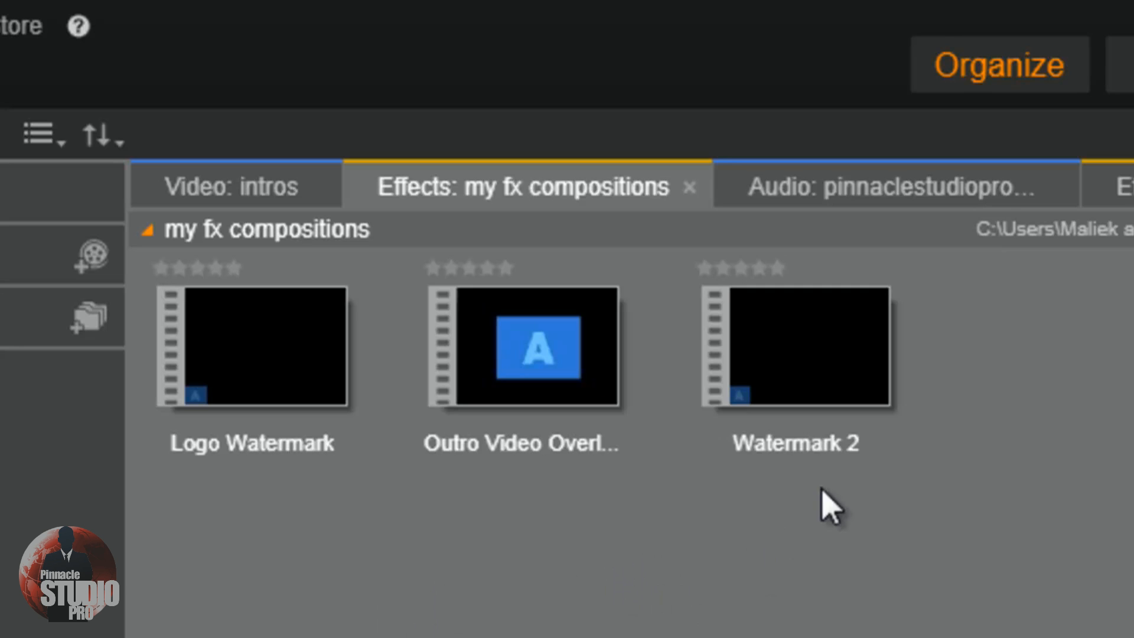
mouse_move(843, 443)
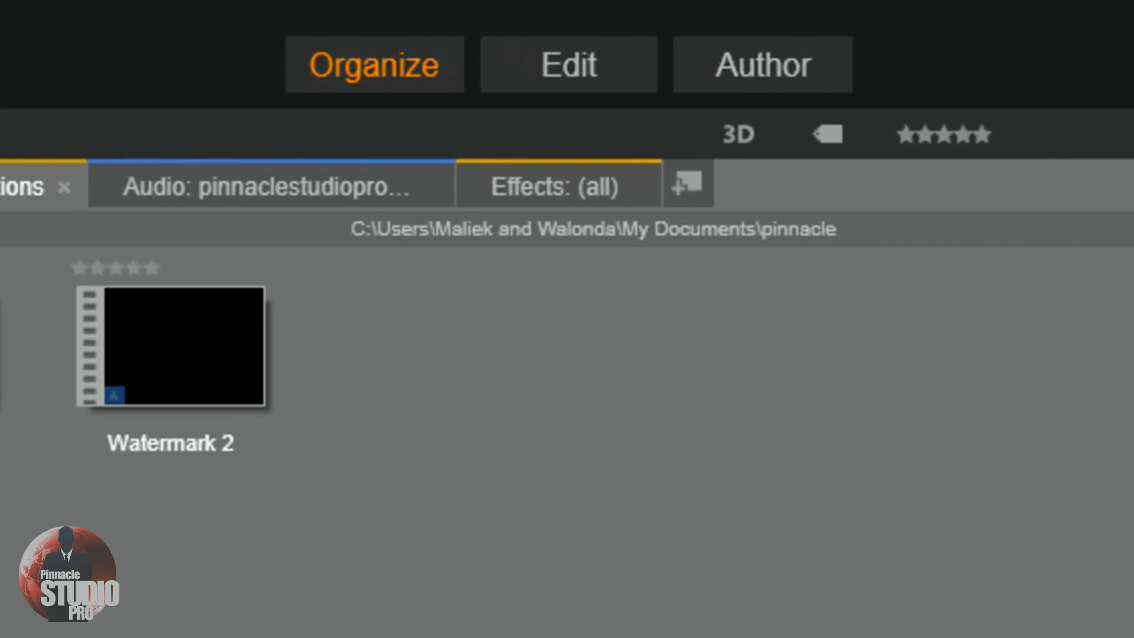
Return to the Edit view and apply the "Watermark 2" composition to the watermark clip on A/V Track (1).
left_click(550, 73)
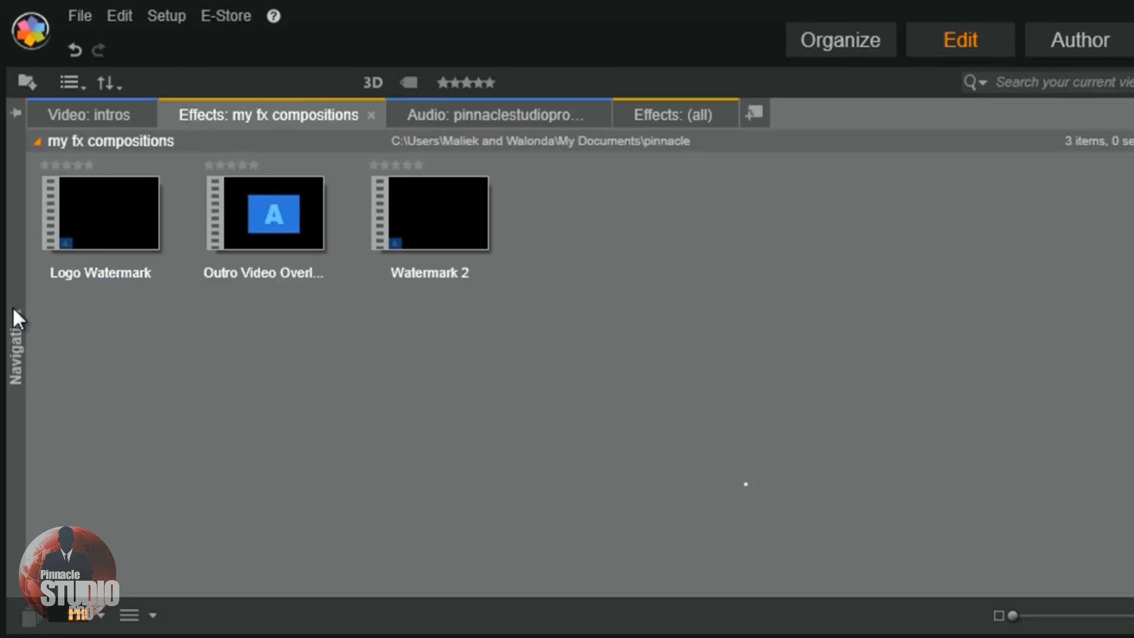
mouse_move(16, 335)
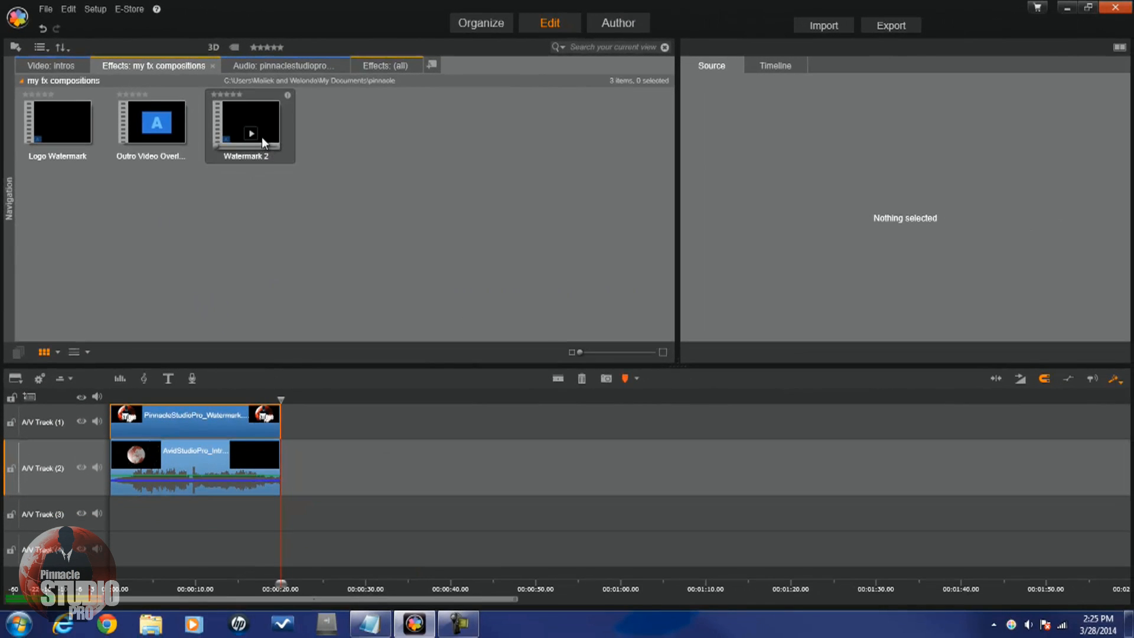
left_click(256, 115)
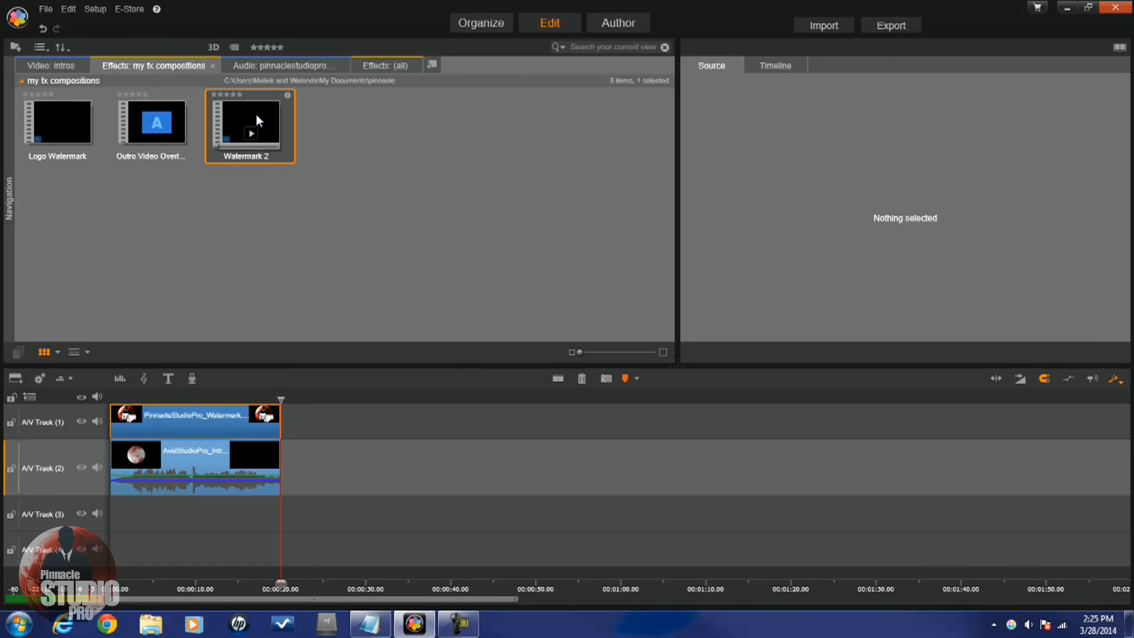
left_click_drag(256, 114, 199, 411)
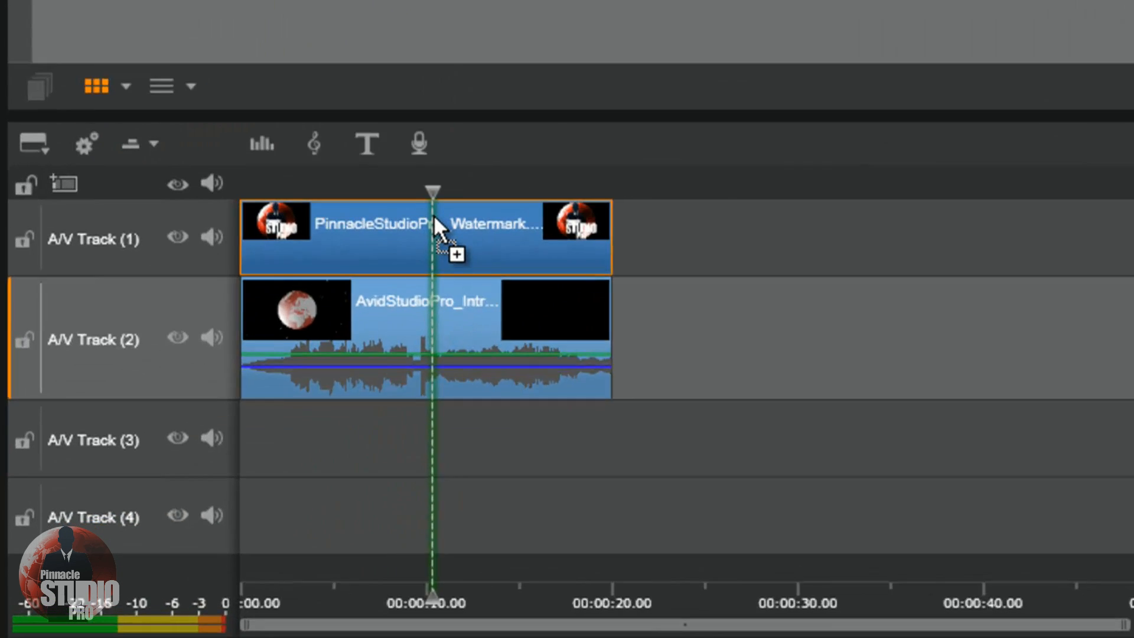
left_click_drag(434, 215, 434, 217)
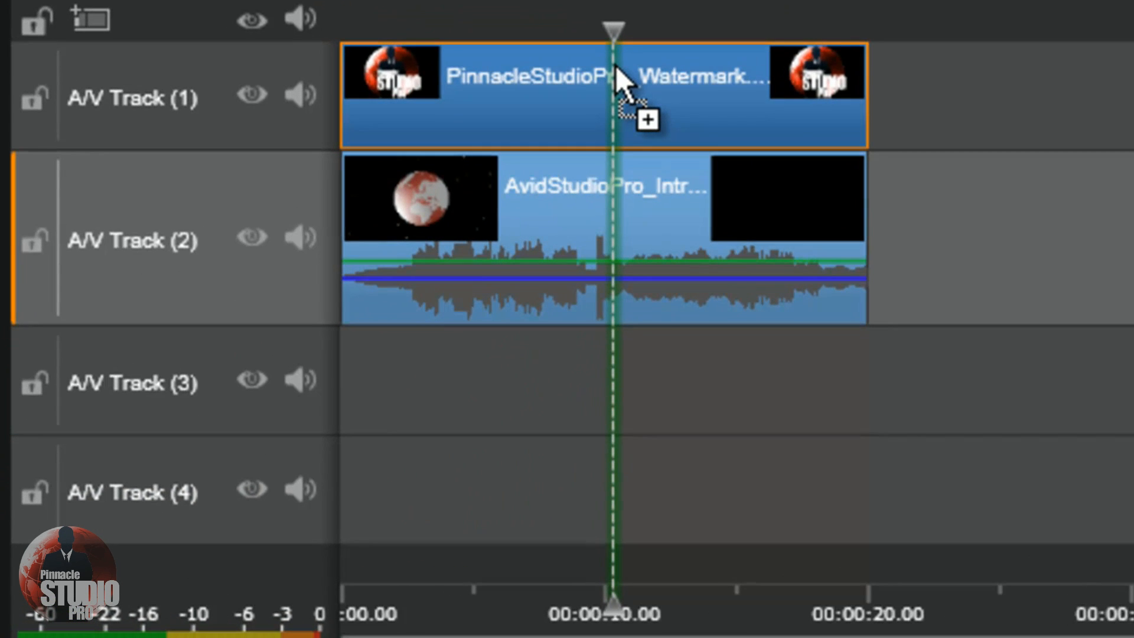
left_click_drag(616, 66, 616, 66)
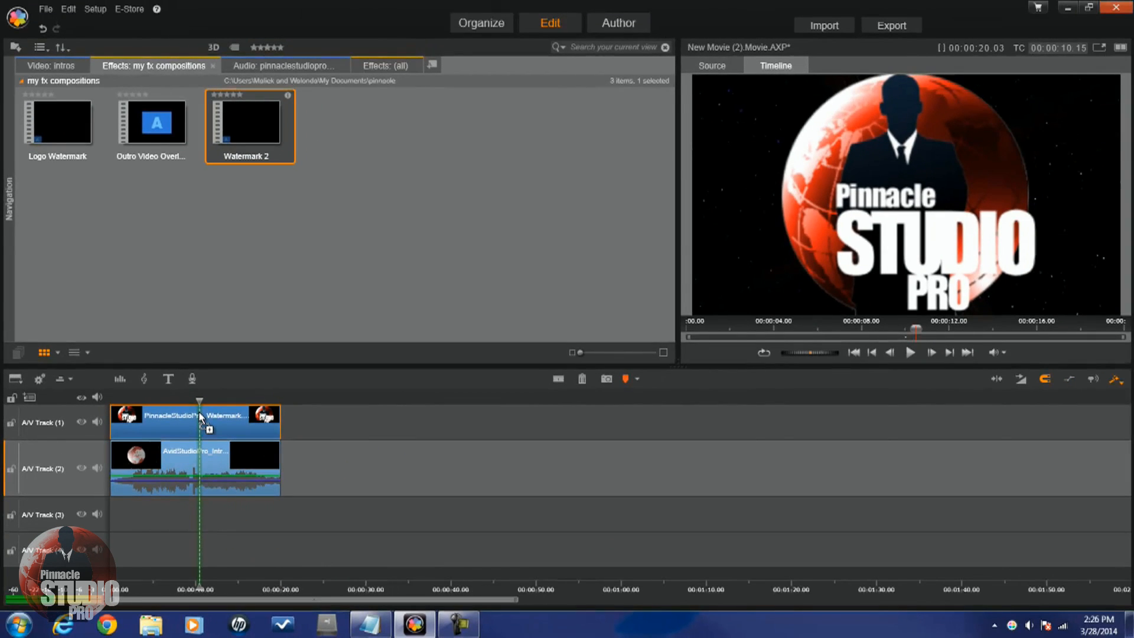
left_click_drag(199, 411, 199, 412)
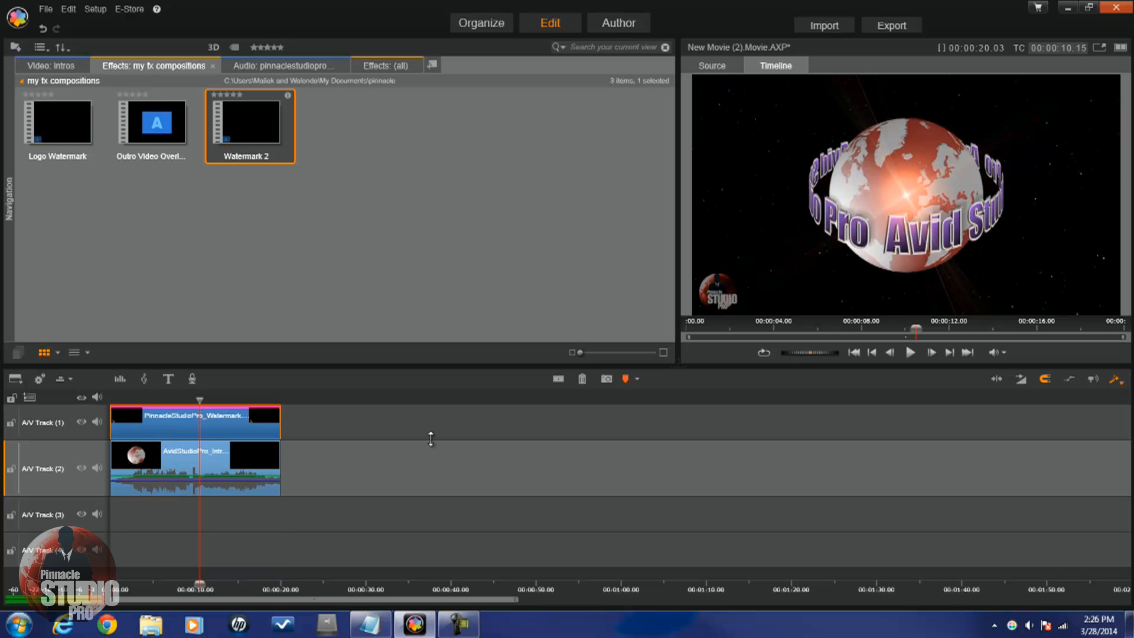
In Windows Explorer, examine the My FX Compositions folder inside My Documents\Pinnacle of the user's profile on drive C:, and close the window.
left_click(155, 626)
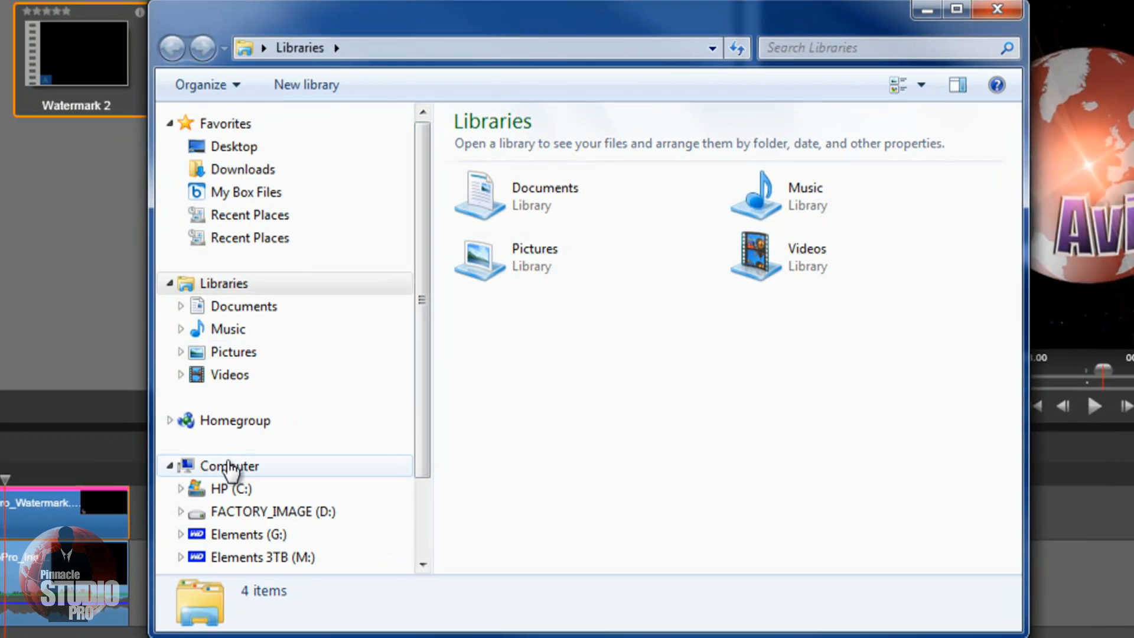
left_click(237, 491)
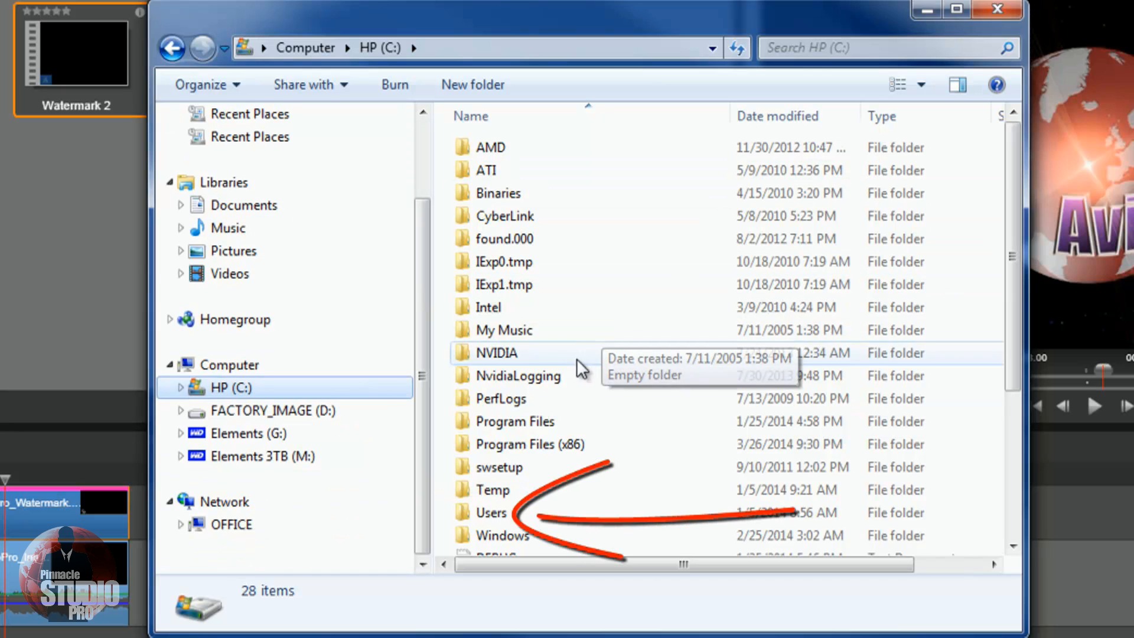
double_click(497, 514)
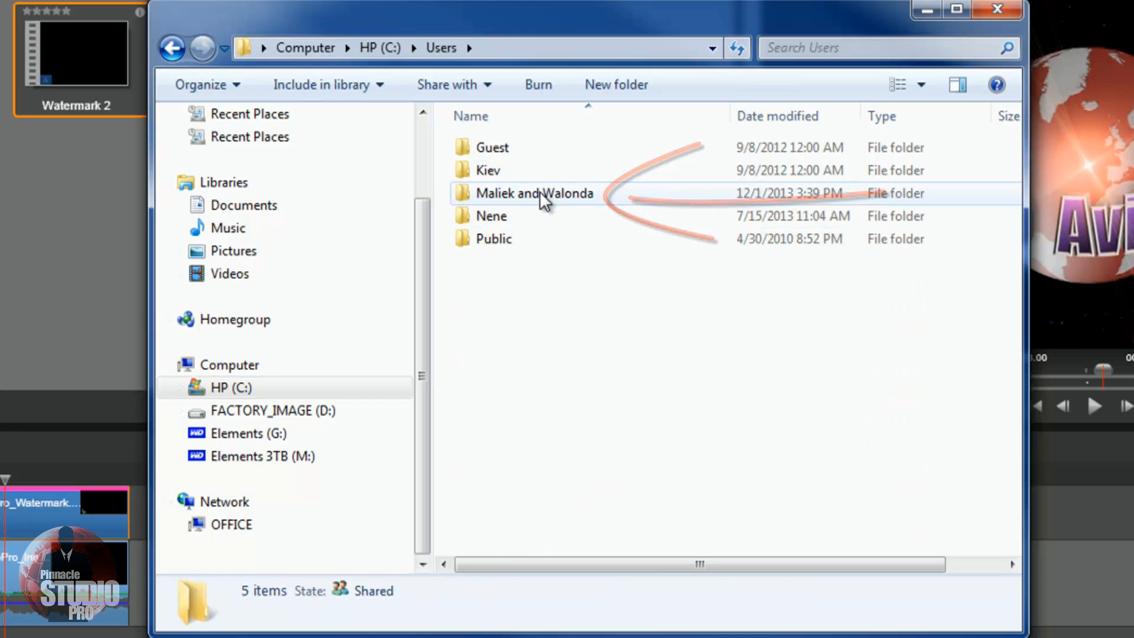
left_click(542, 195)
double_click(540, 193)
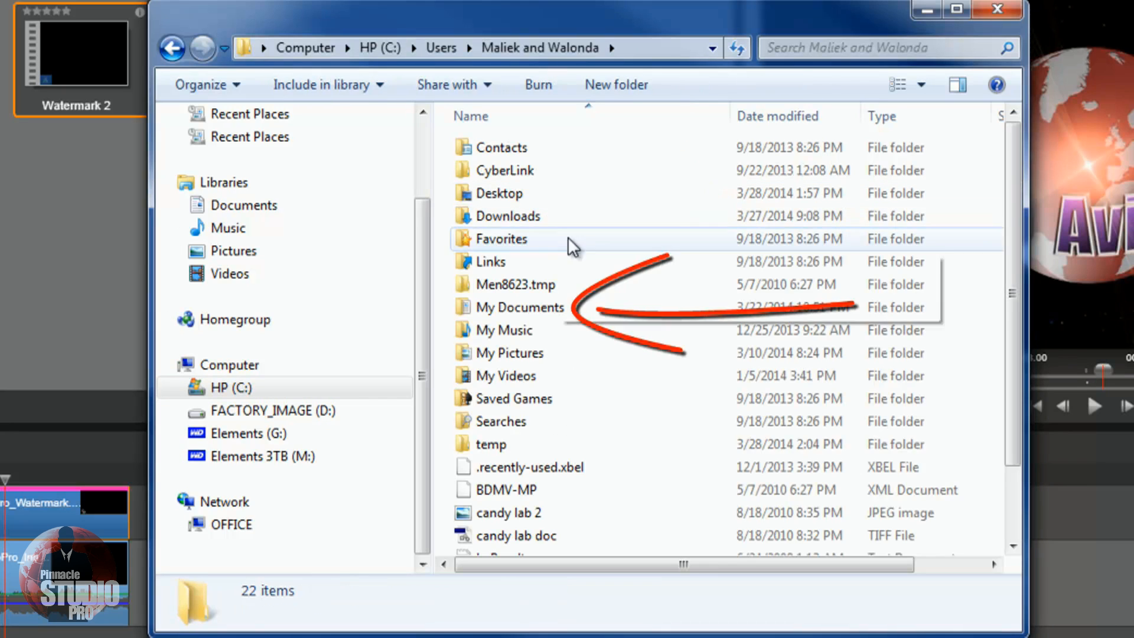
double_click(559, 308)
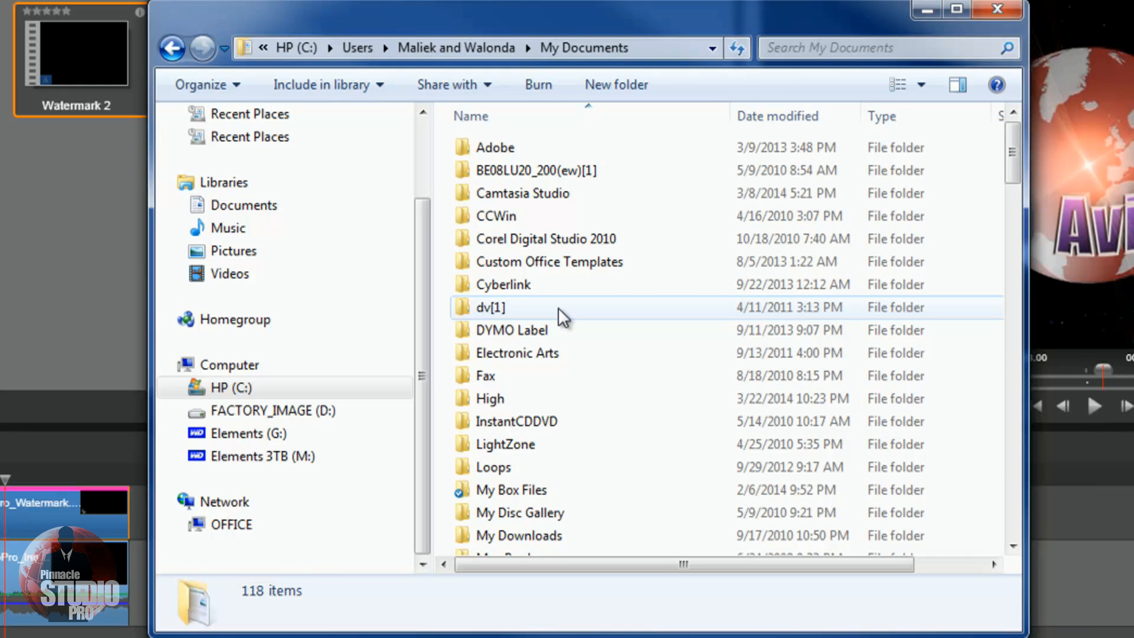
scroll(610, 402, "down", 5)
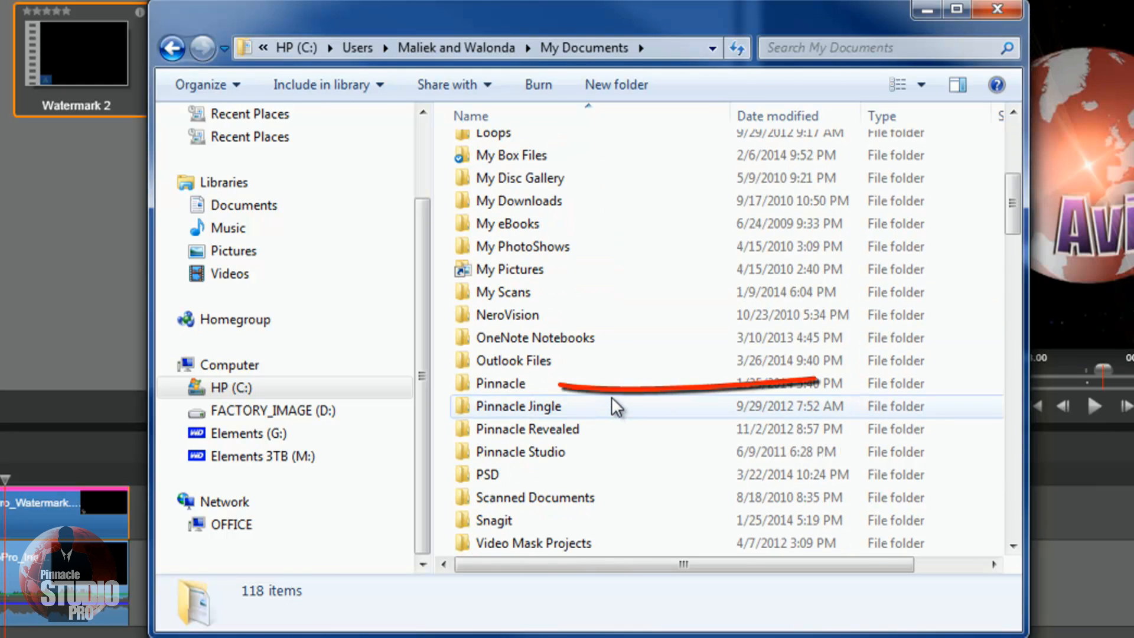
double_click(526, 383)
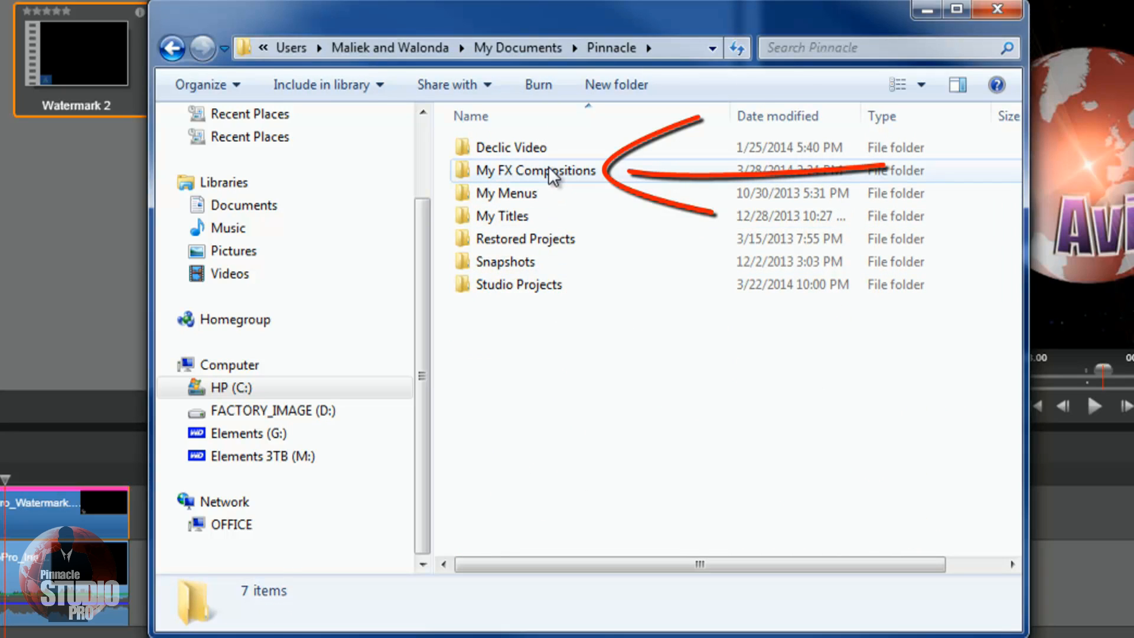
double_click(549, 170)
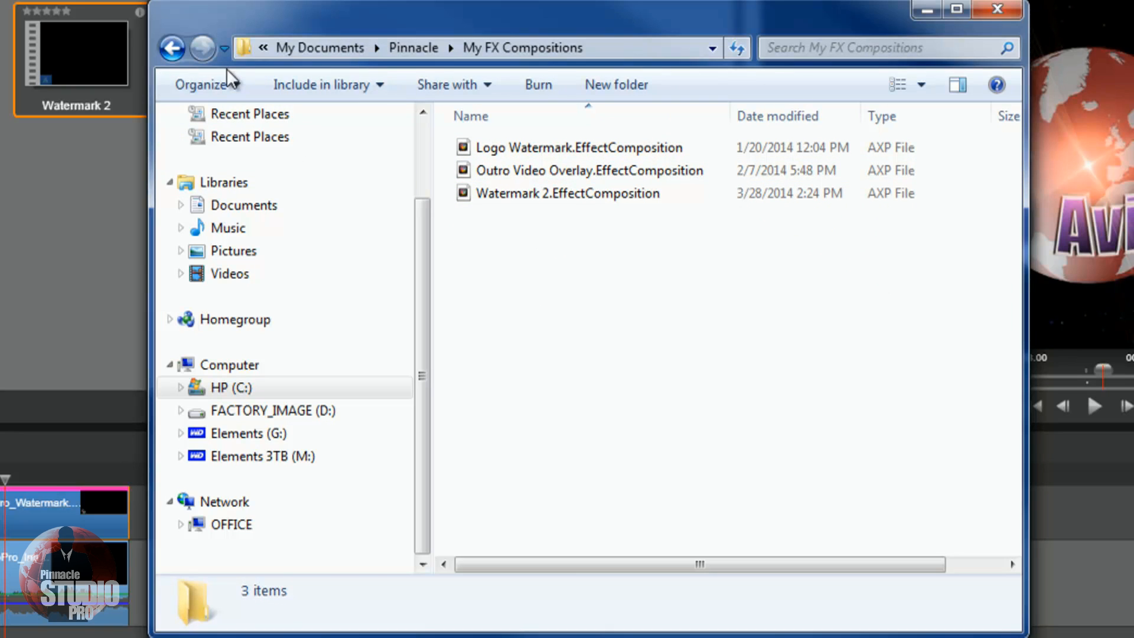
left_click(998, 9)
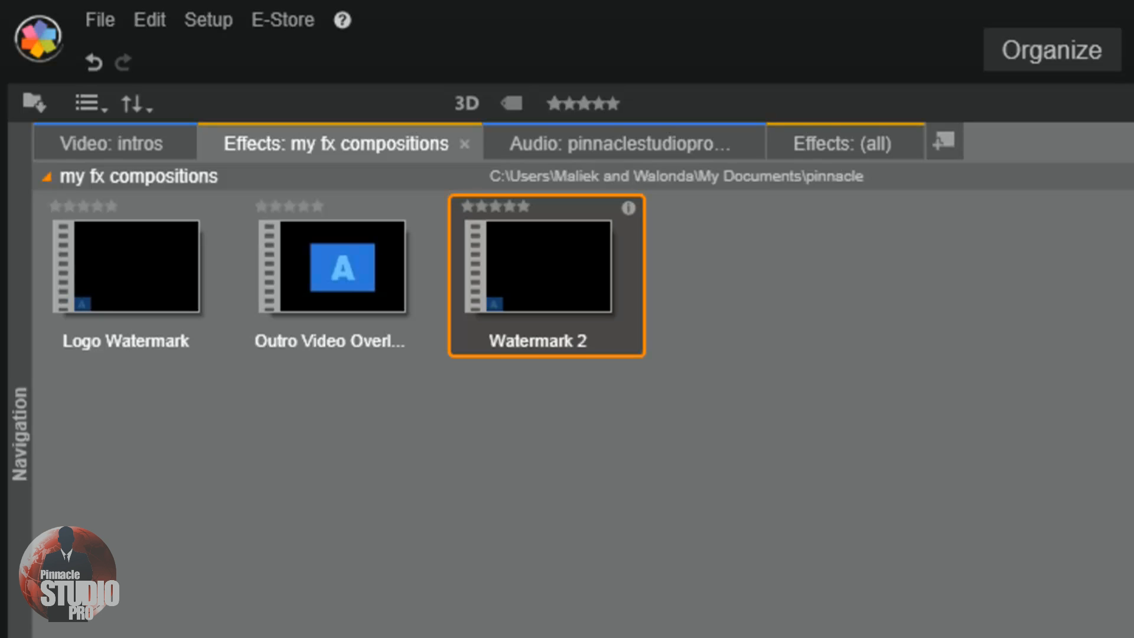
Delete the "Watermark 2" composition from the library together with its file on the hard drive, and confirm the deletion.
mouse_move(558, 247)
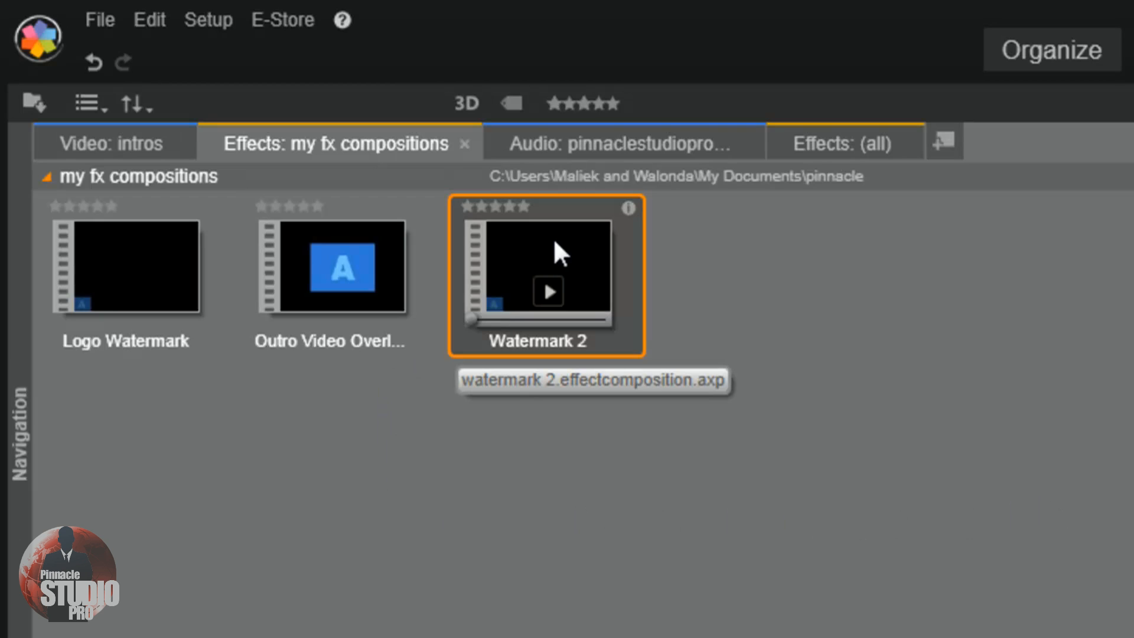
right_click(556, 243)
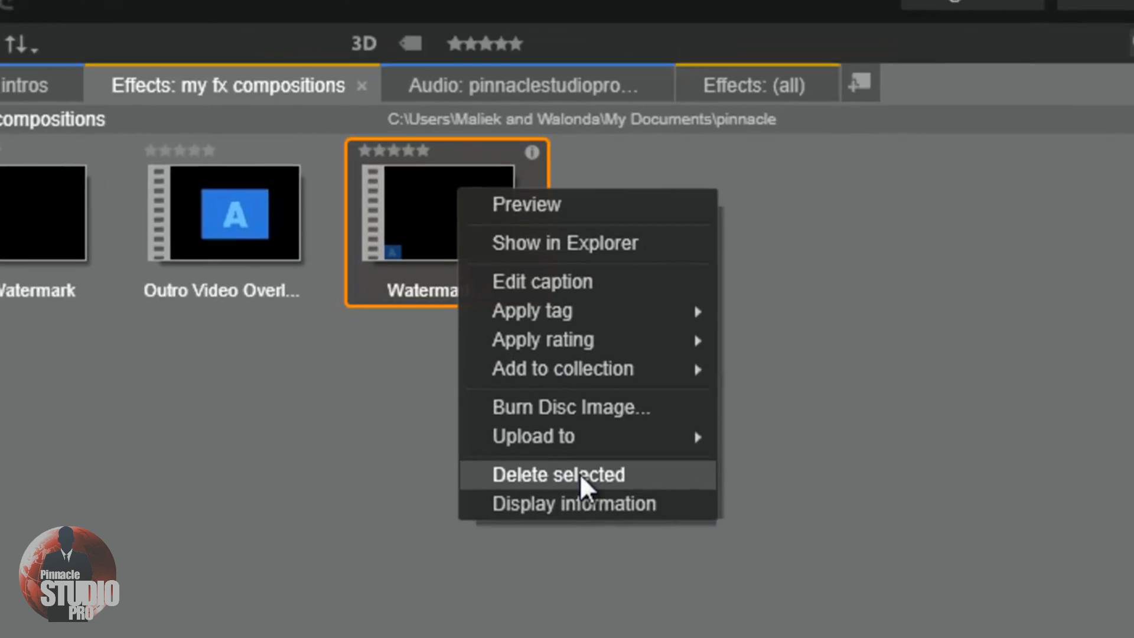
left_click(679, 523)
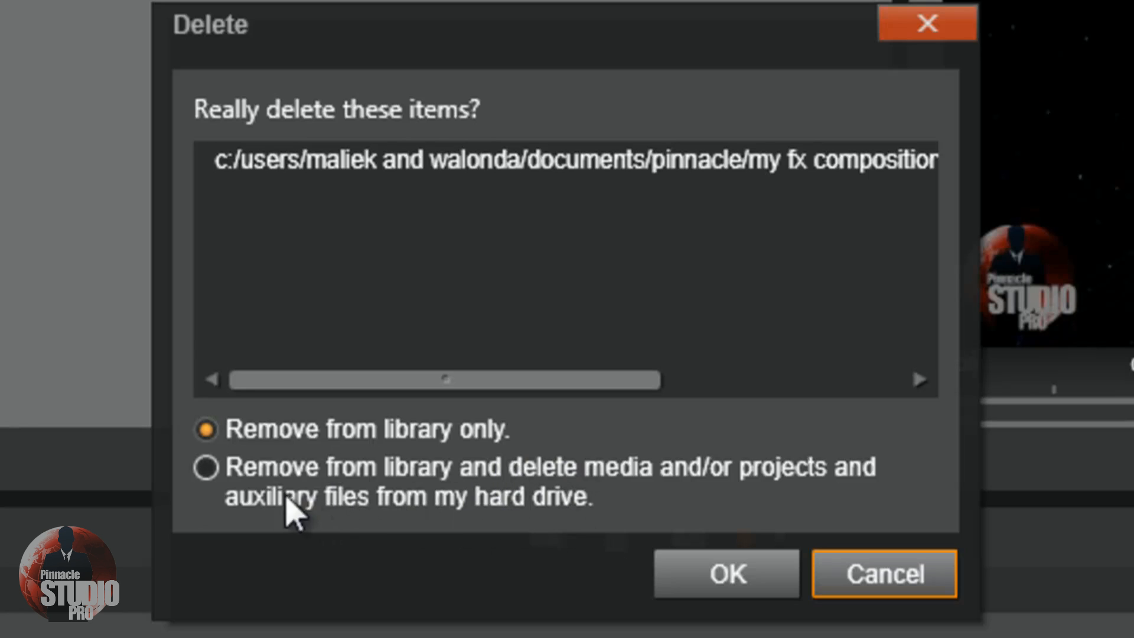
left_click(207, 467)
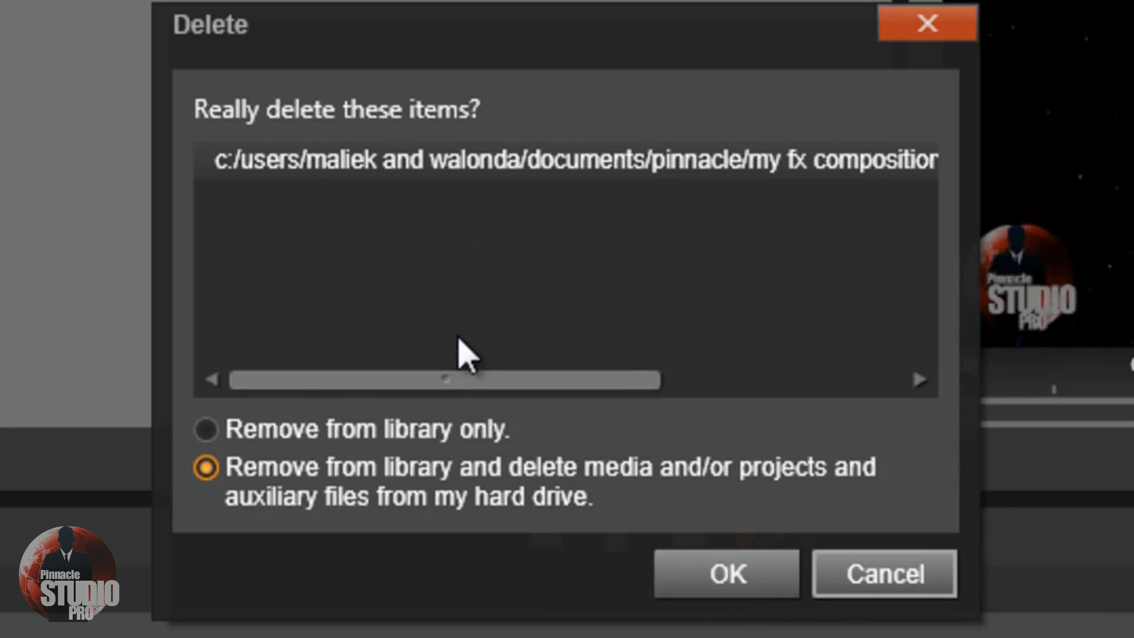
left_click_drag(435, 391, 320, 423)
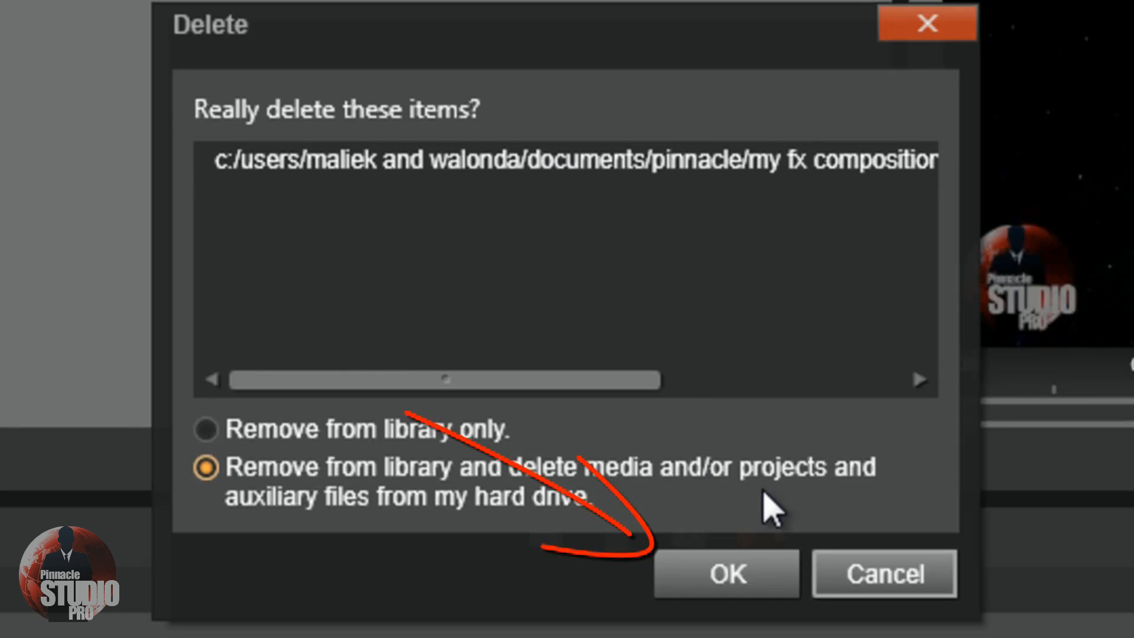
left_click(731, 567)
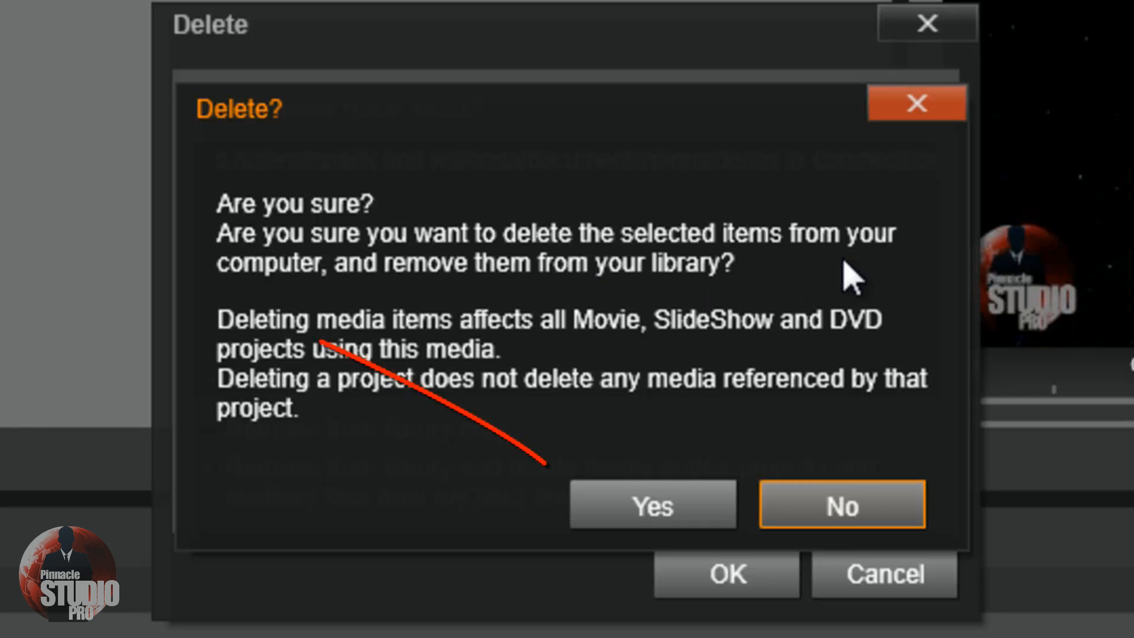
left_click(647, 514)
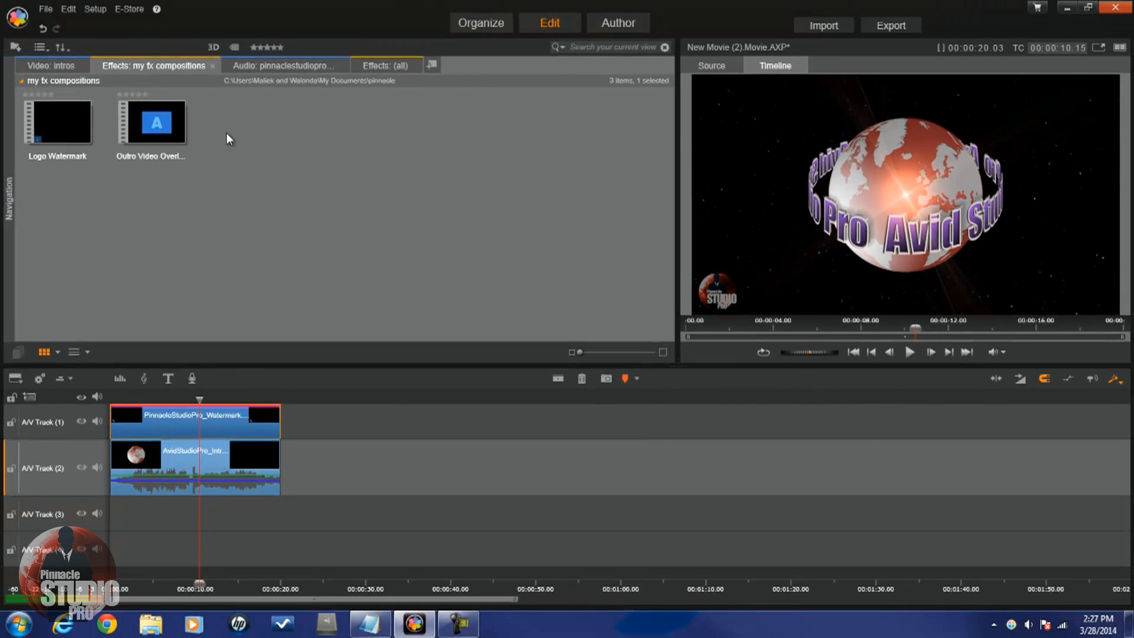